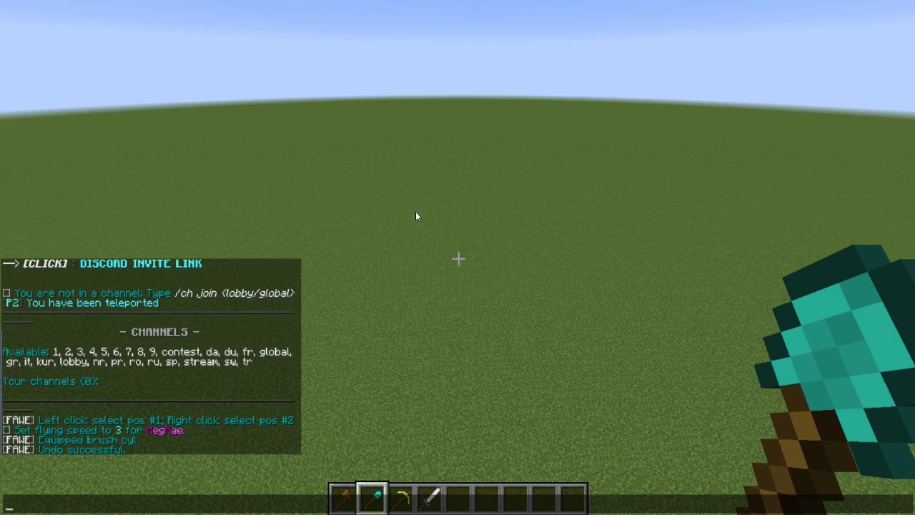
Step: Bind a sphere brush with block ID 41 and radius 5 to the diamond shovel
key(Escape)
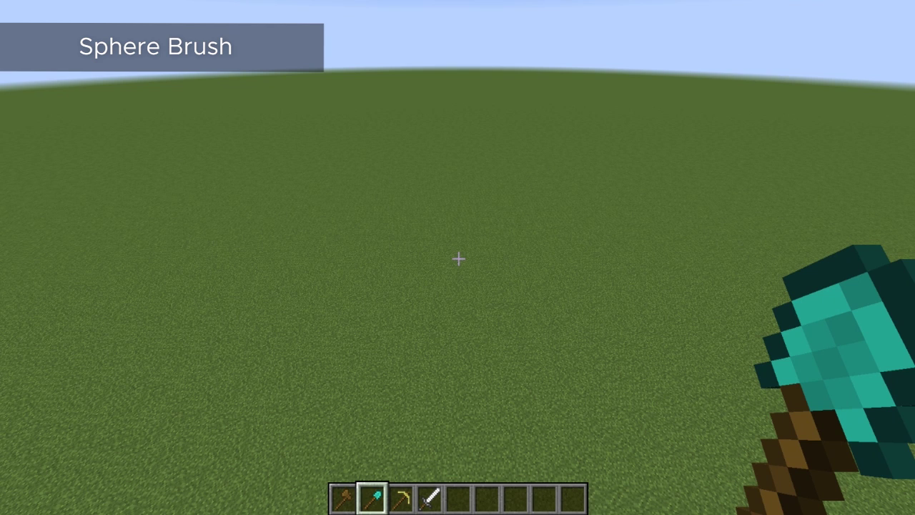
key(slash)
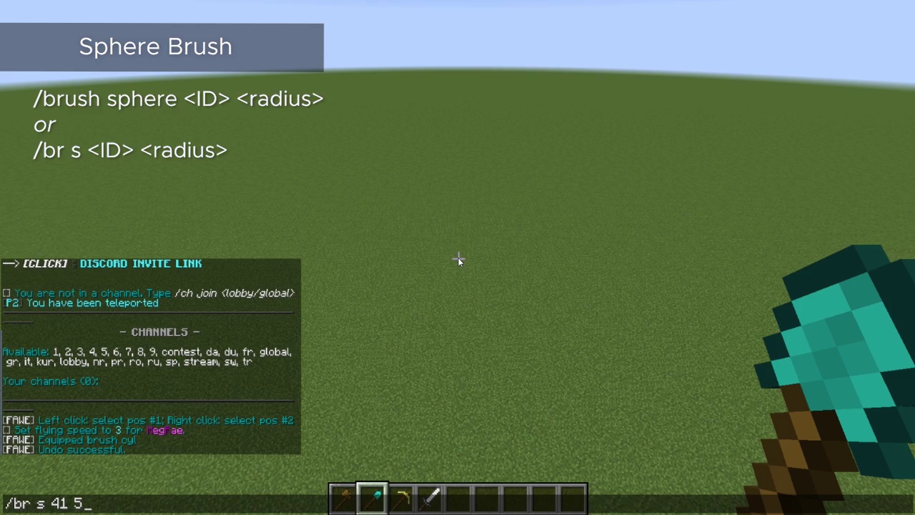
key(Return)
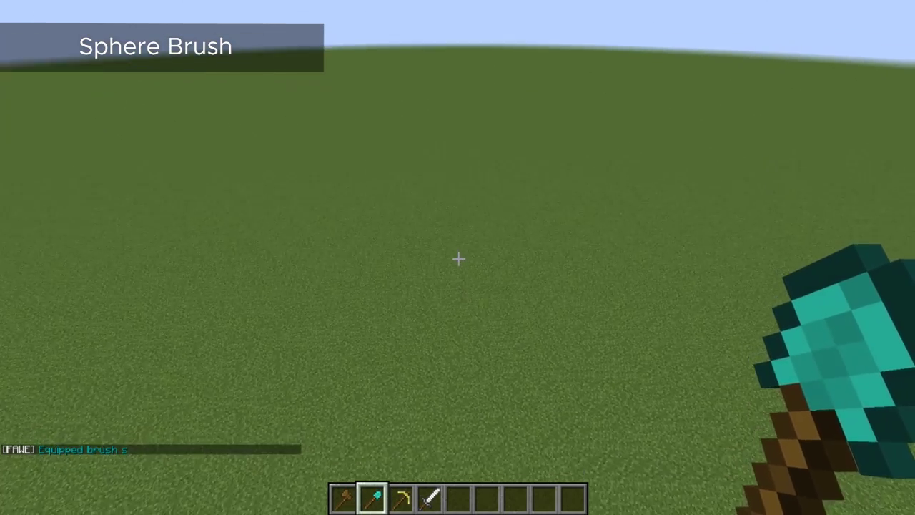
Step: Place a cluster of overlapping gold spheres on the grass with the sphere brush, stacking some on top of others
right_click(458, 259)
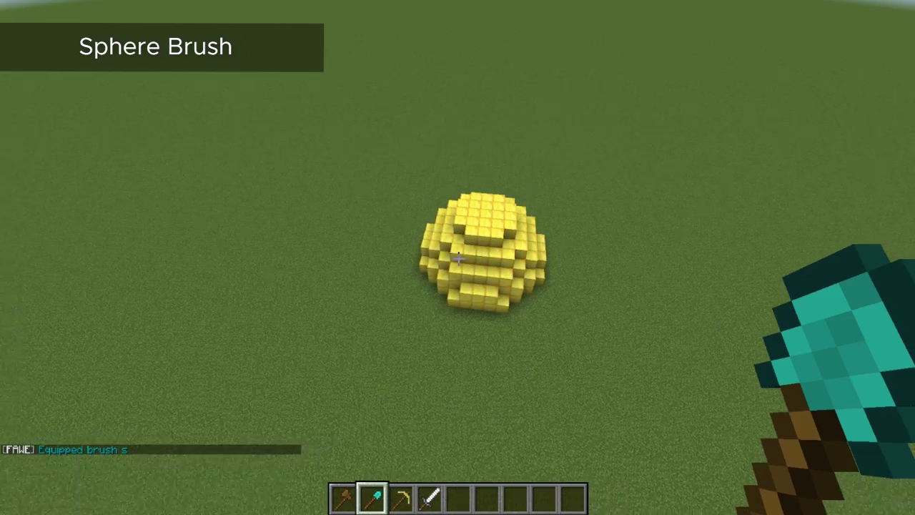
right_click(458, 258)
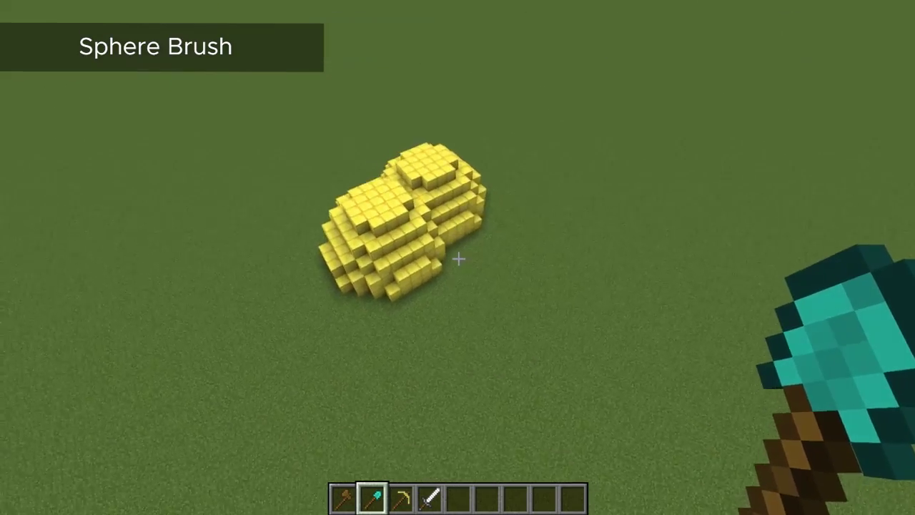
right_click(458, 259)
right_click(458, 259)
right_click(458, 258)
right_click(458, 259)
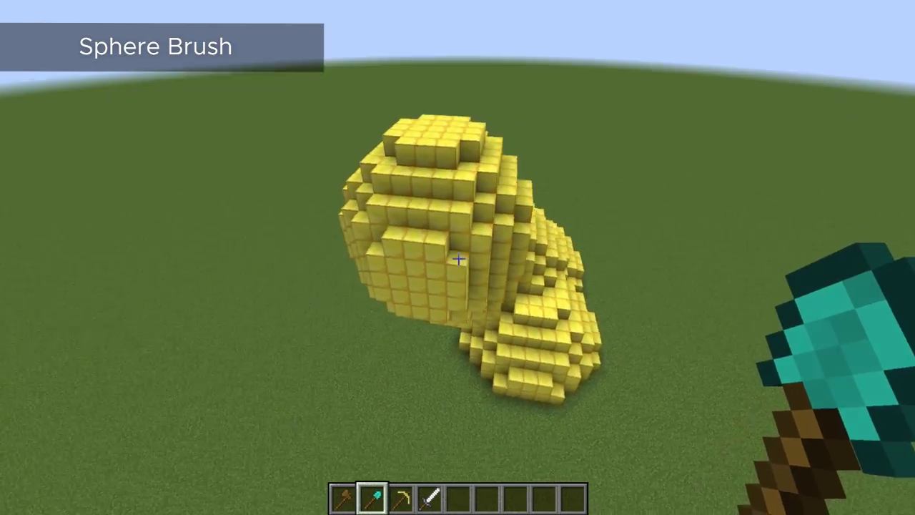
right_click(459, 259)
right_click(458, 259)
right_click(458, 259)
right_click(459, 259)
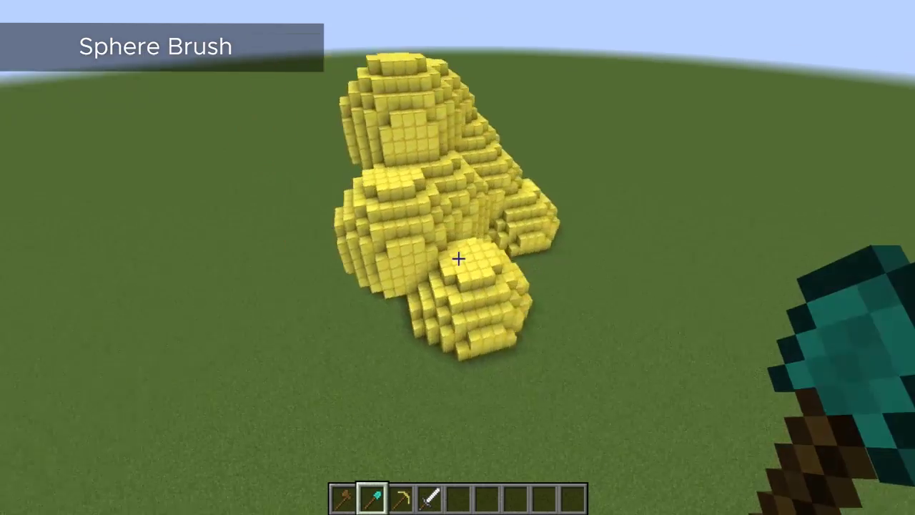
Step: Bind a cylinder brush with block ID 42, radius 5 and height 10 to the golden pickaxe
key(3)
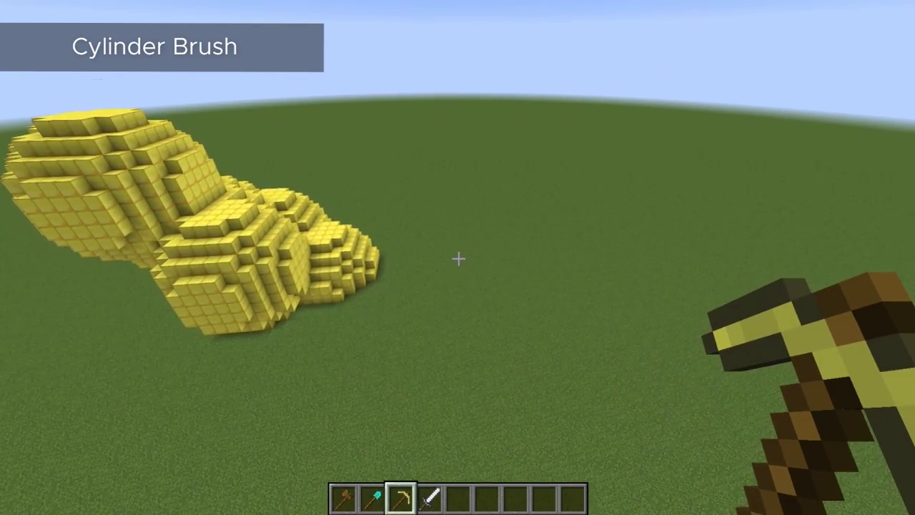
key(slash)
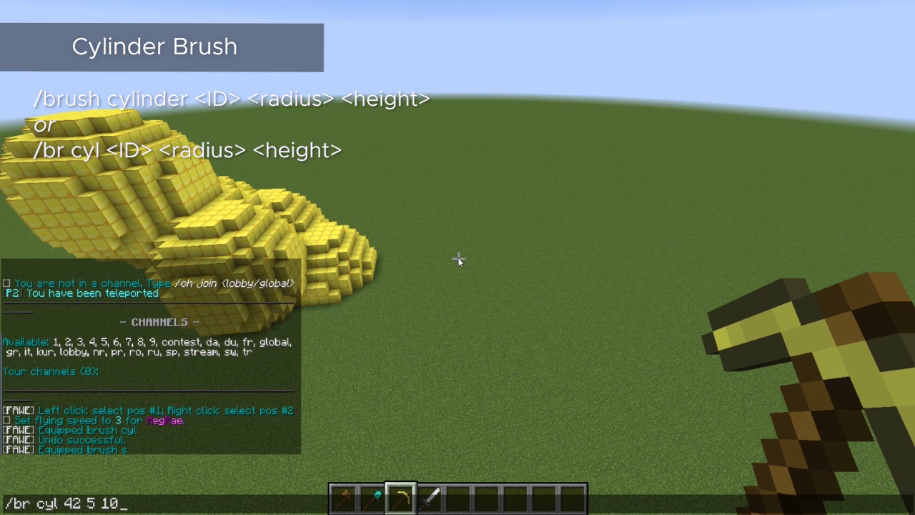
key(Return)
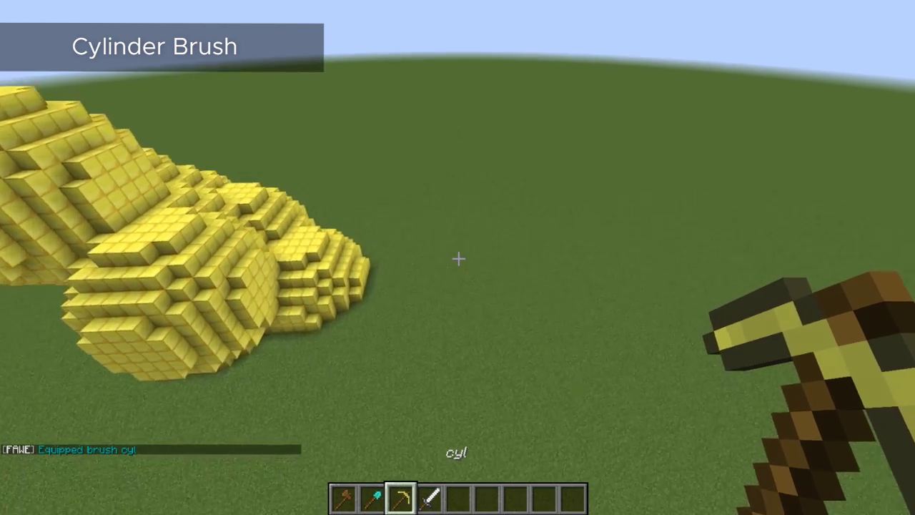
Step: Place overlapping iron cylinders beside the gold spheres and stack more on them to form a stepped tower
right_click(458, 259)
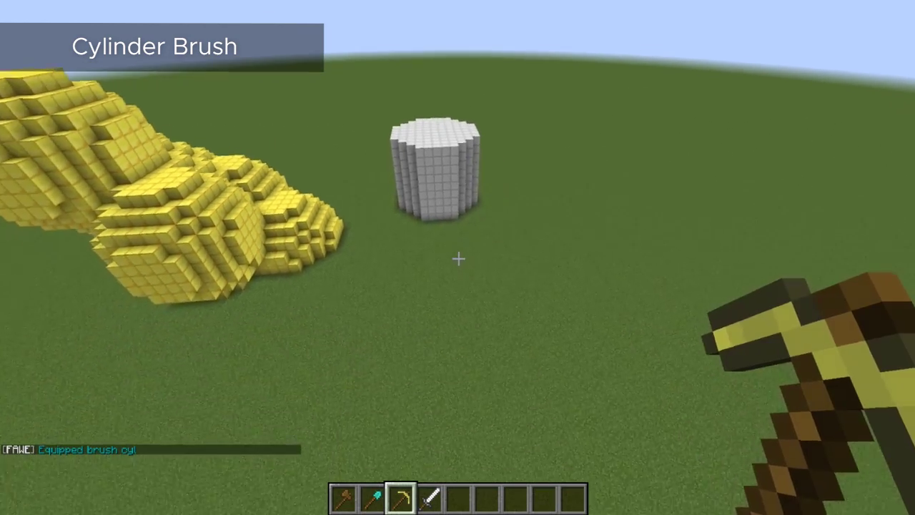
right_click(458, 259)
right_click(458, 258)
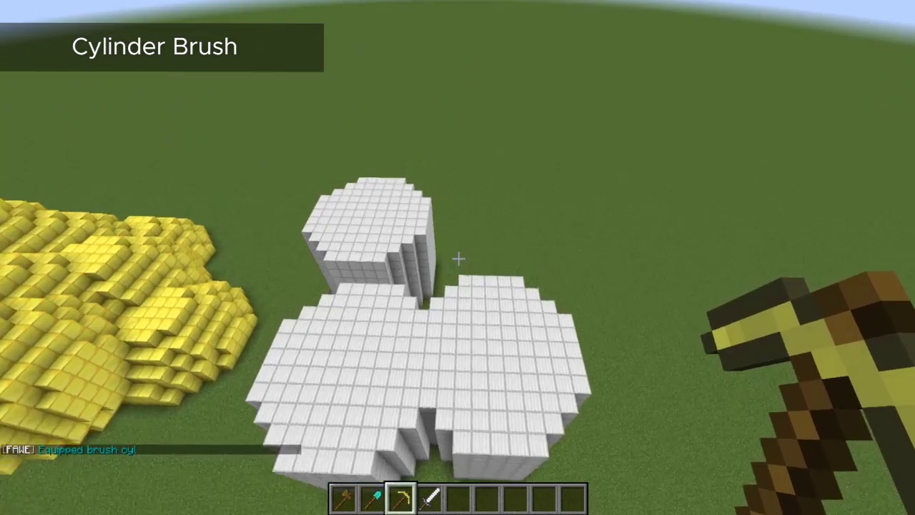
right_click(458, 259)
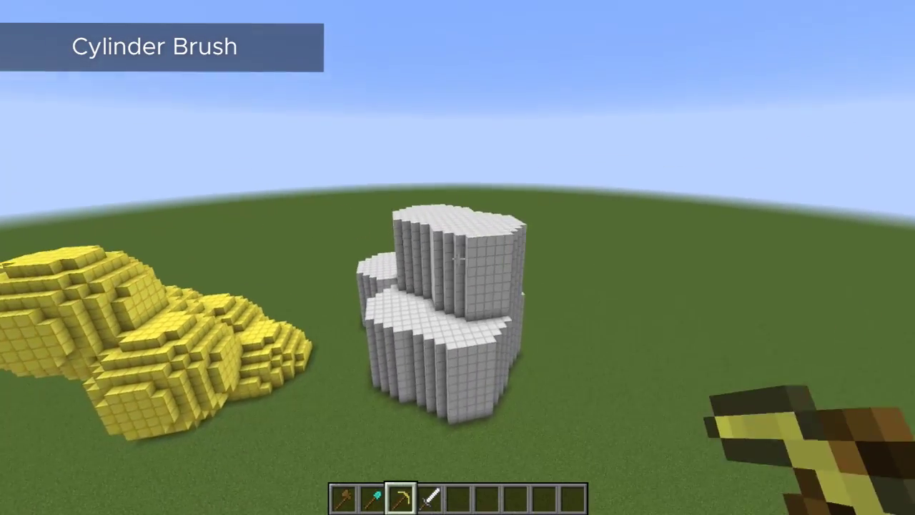
right_click(458, 259)
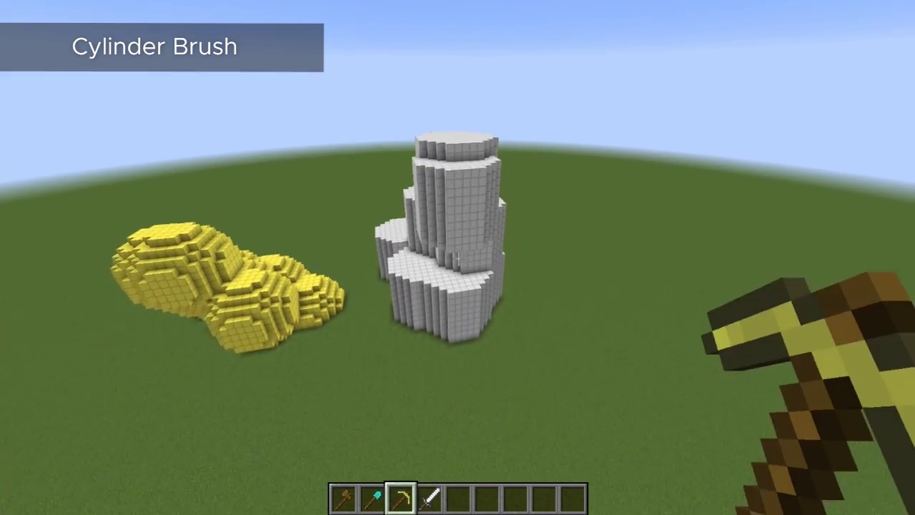
right_click(458, 259)
right_click(458, 259)
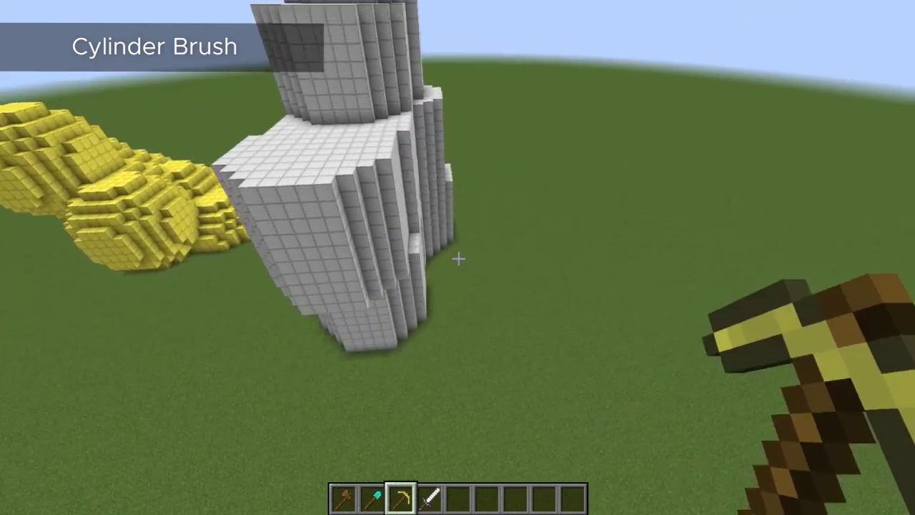
right_click(458, 259)
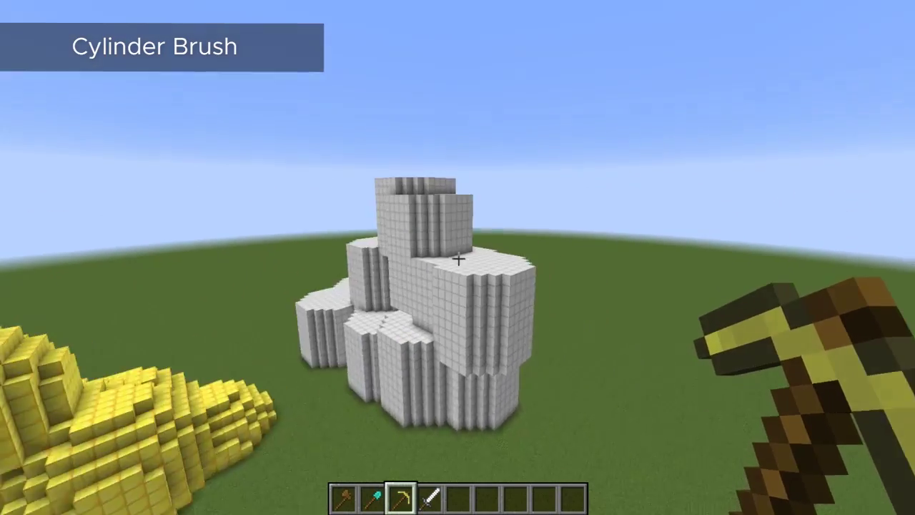
right_click(458, 259)
right_click(458, 258)
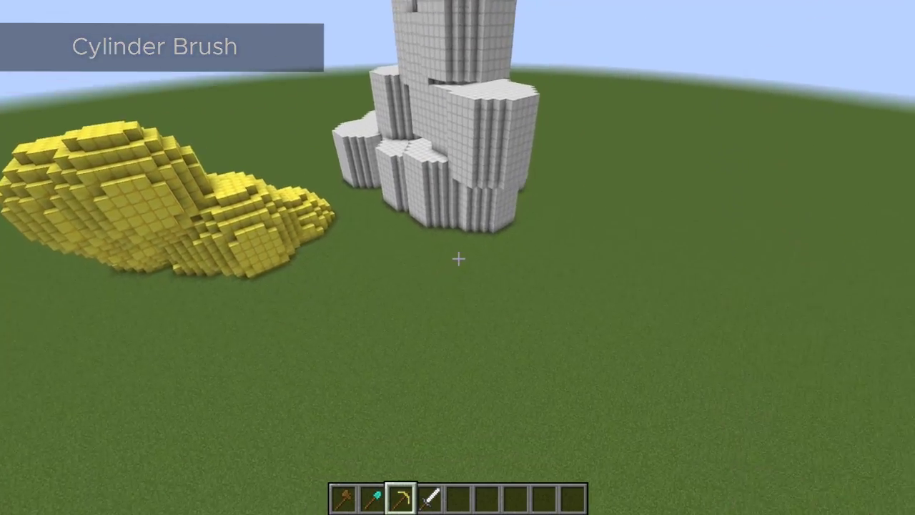
Step: Fly around the iron cylinder tower and the gold sphere cluster to examine both from several sides
key(s)
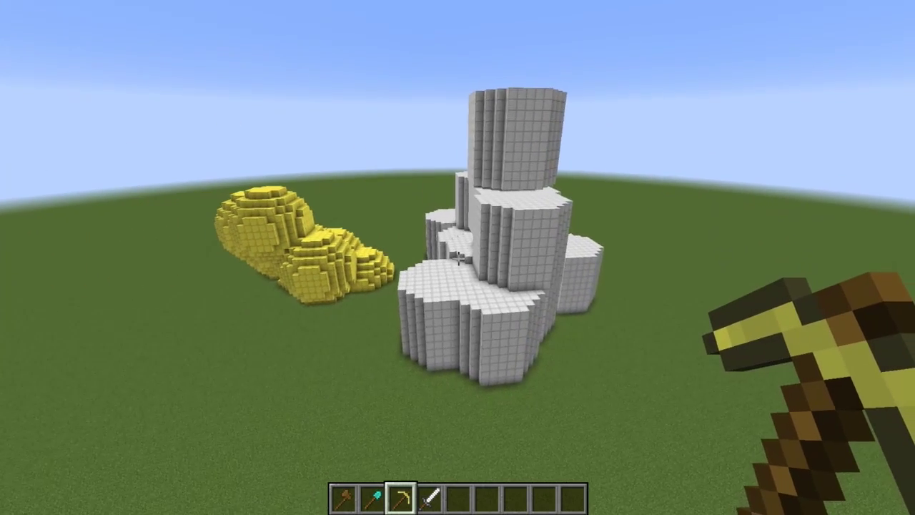
key(a)
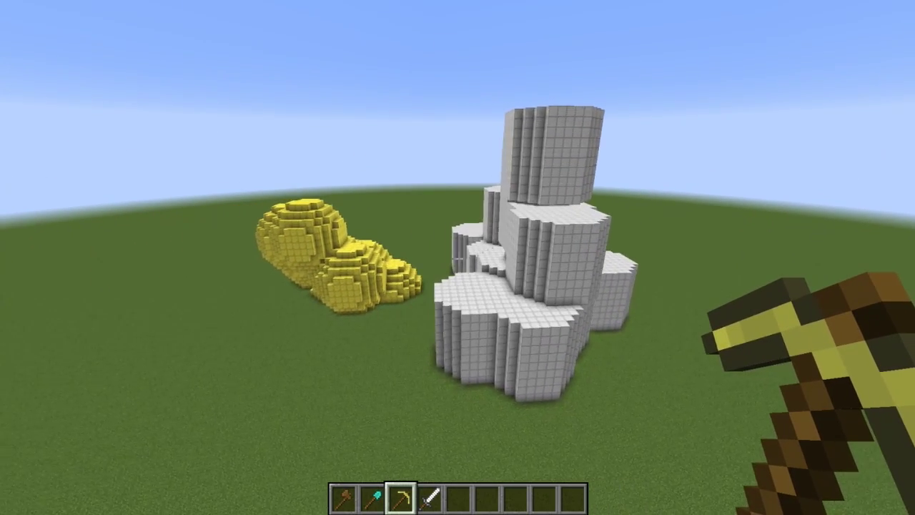
key(a)
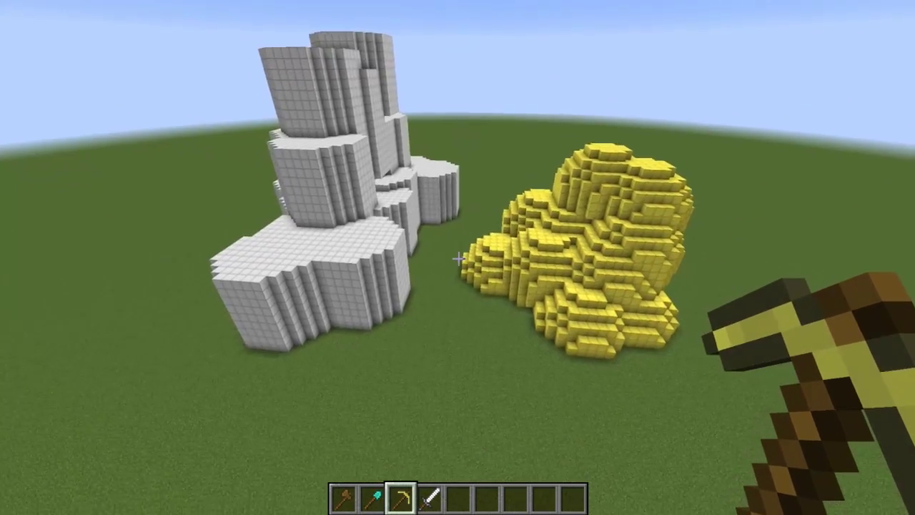
key(d)
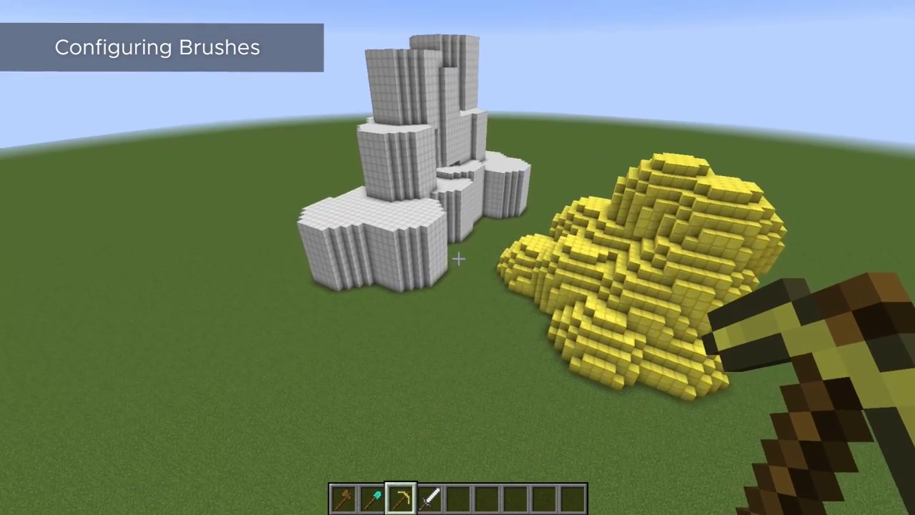
key(d)
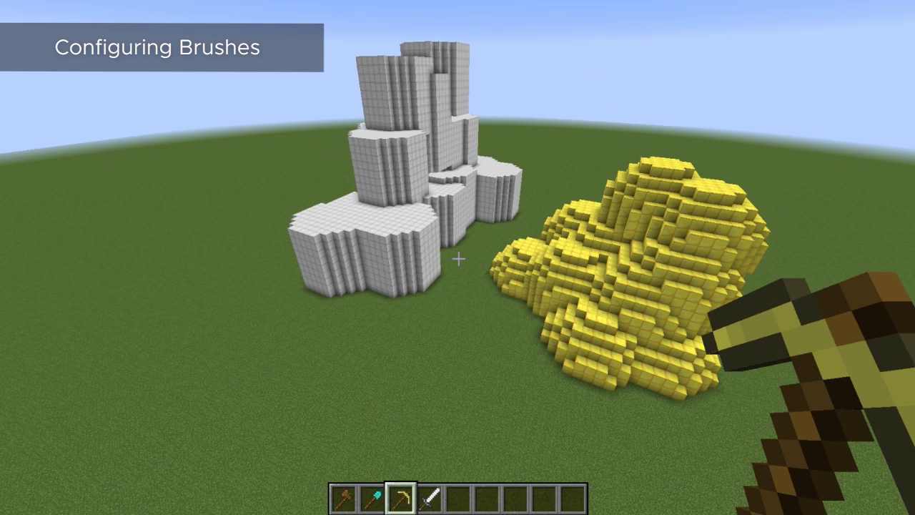
key(d)
key(a)
key(slash)
text(br cyl 42 5 10)
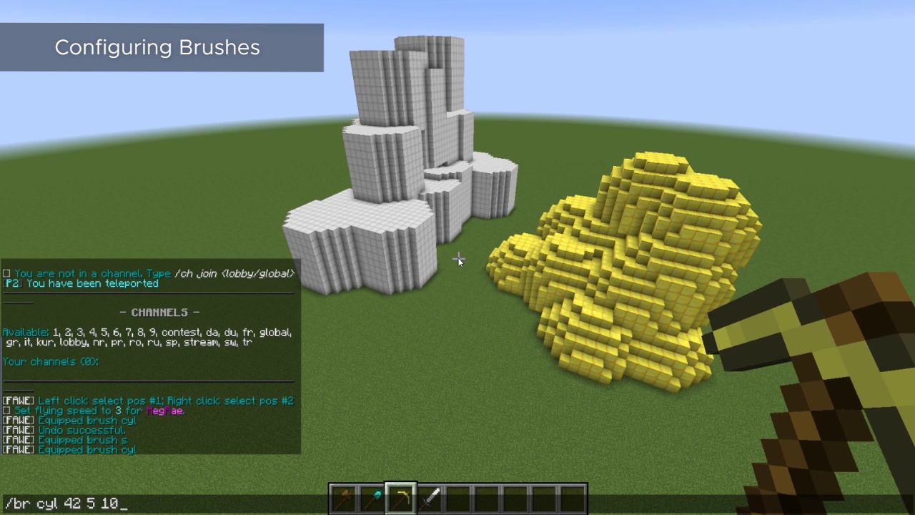
key(Return)
key(s)
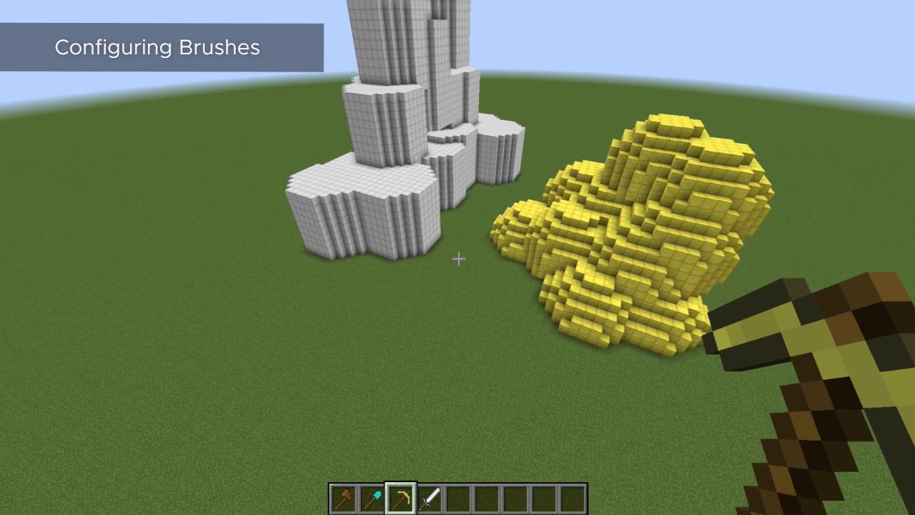
Step: Set the diamond shovel's sphere brush size to 15 and place two large gold spheres next to the small cluster
key(2)
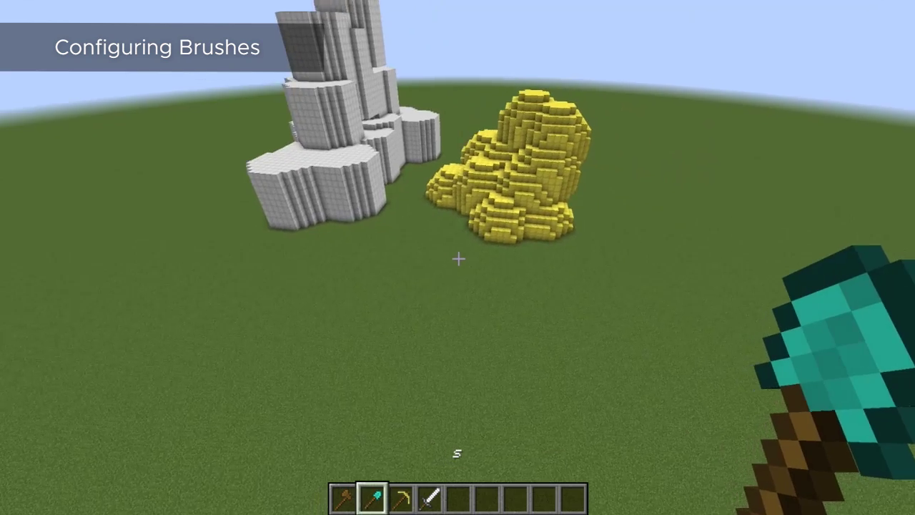
key(d)
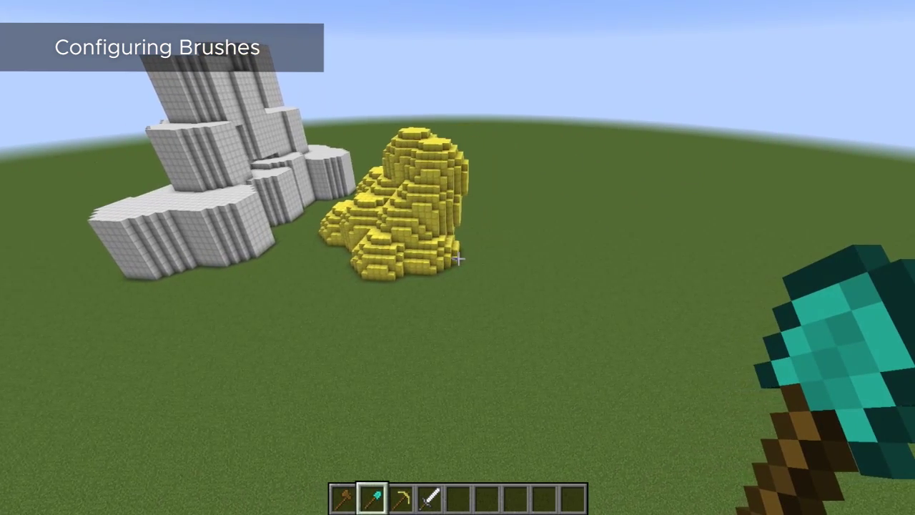
text(/br)
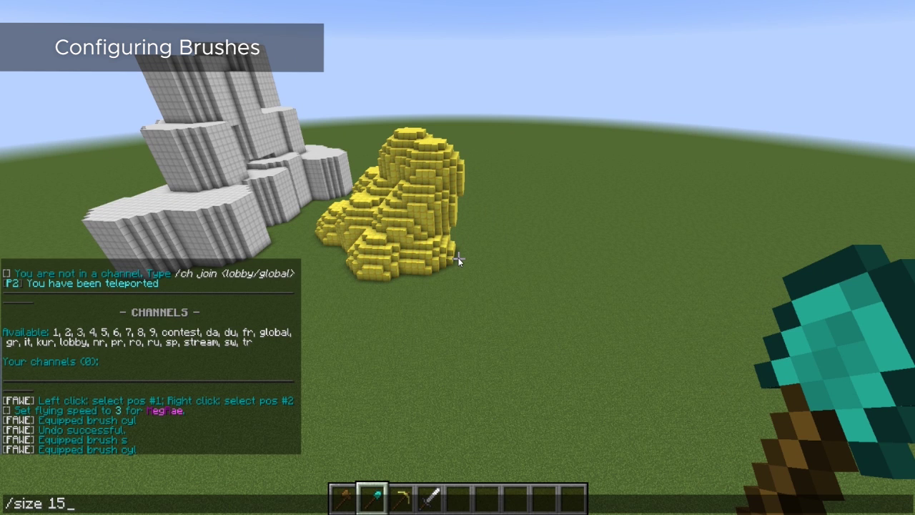
key(Return)
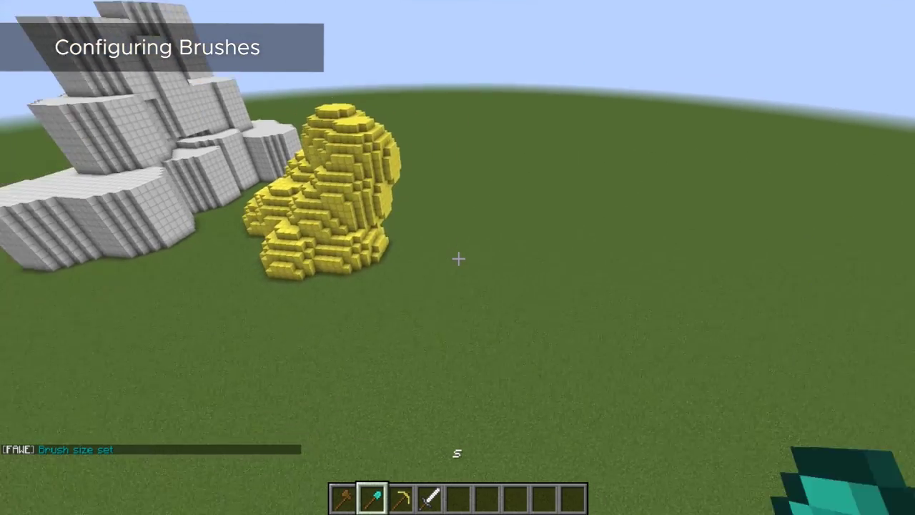
right_click(458, 259)
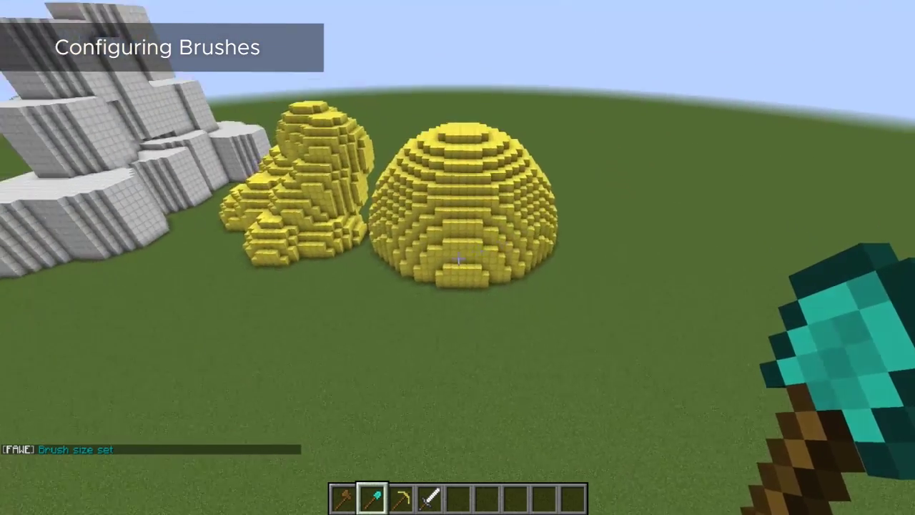
right_click(457, 259)
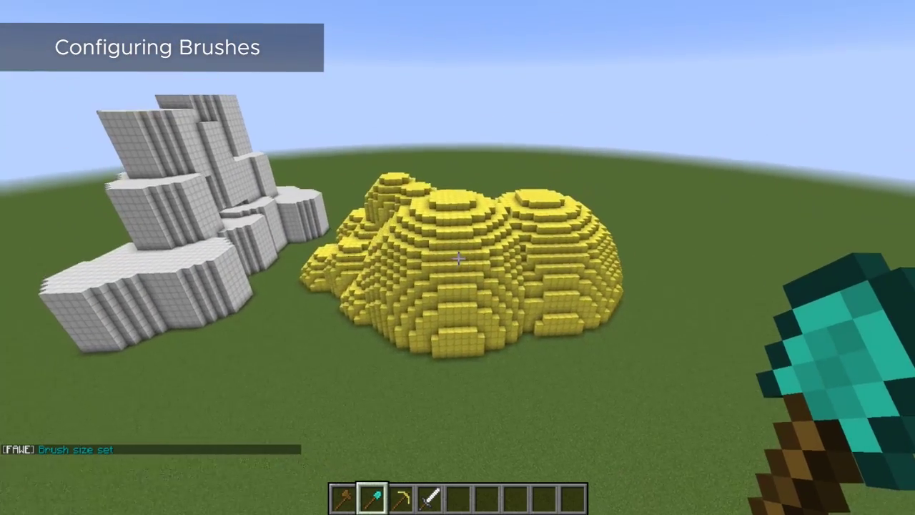
Step: Reduce the sphere brush's size and add small gold spheres onto the large ones
text(/size)
key(Return)
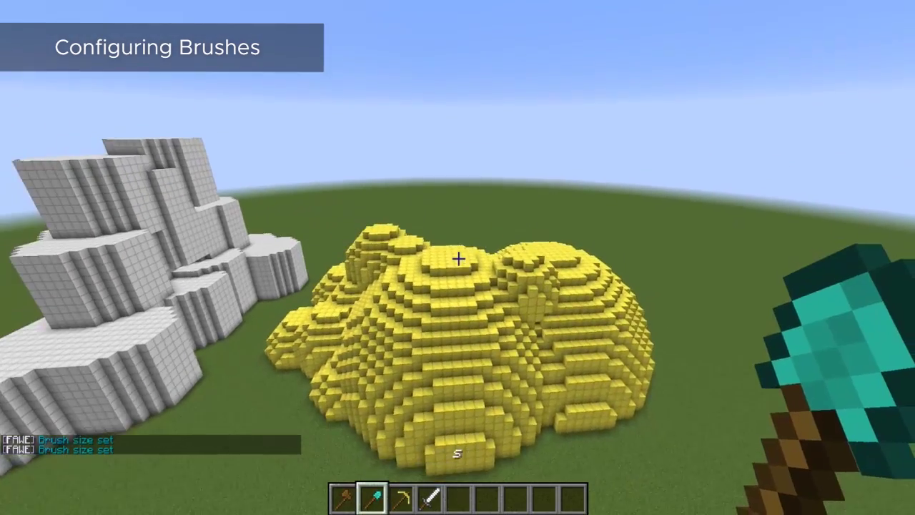
right_click(458, 258)
key(s)
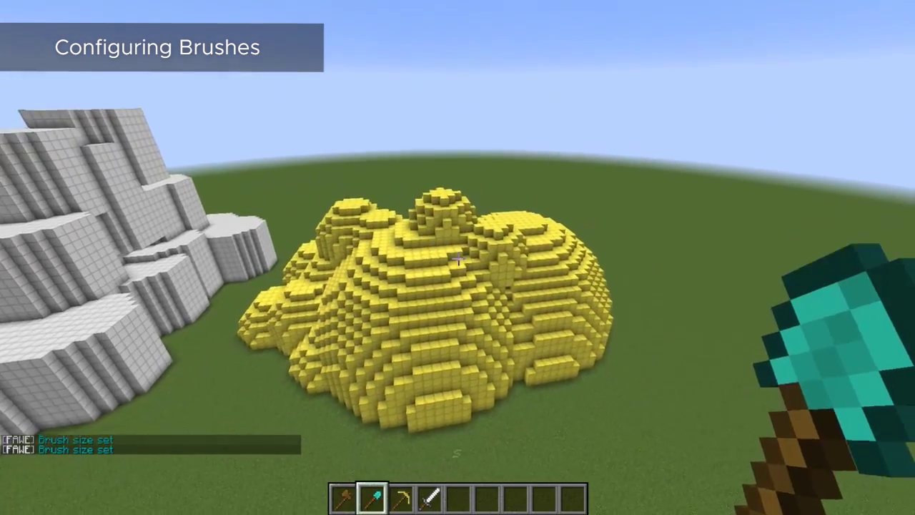
right_click(458, 258)
key(d)
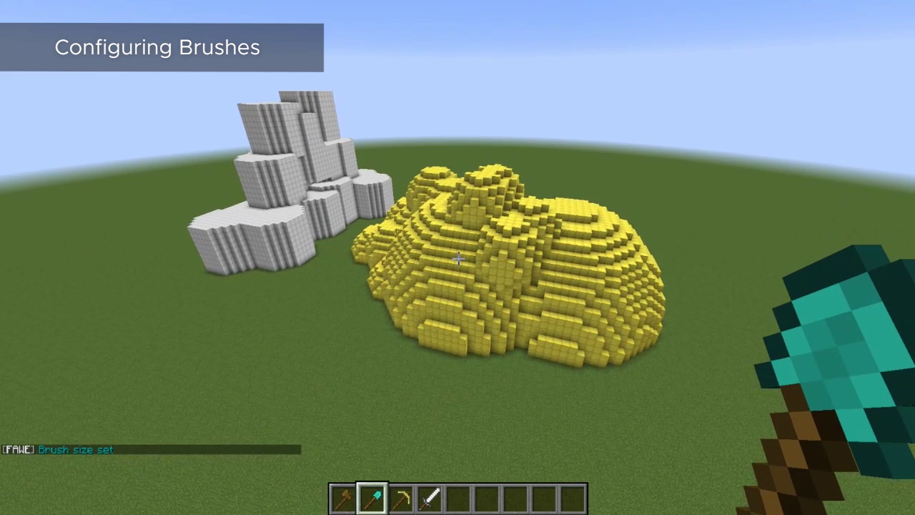
Step: Set the sphere brush's material to block ID 57
key(slash)
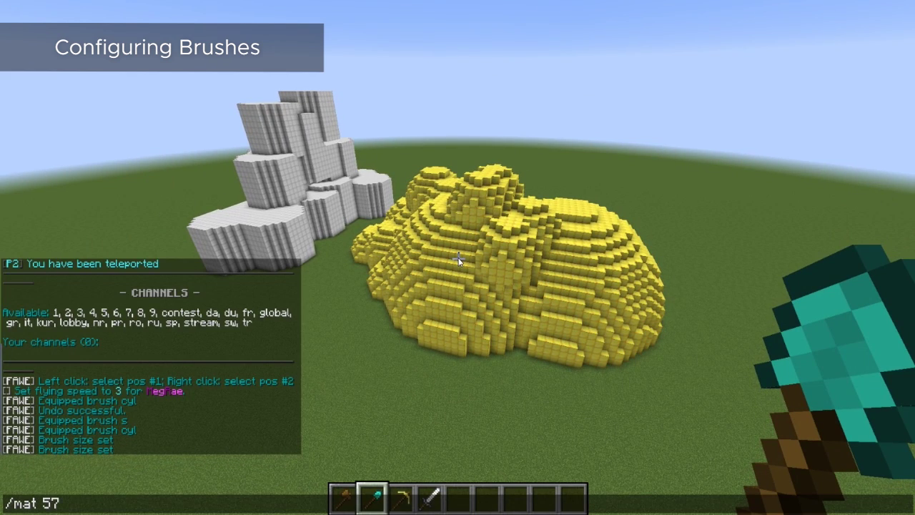
key(Return)
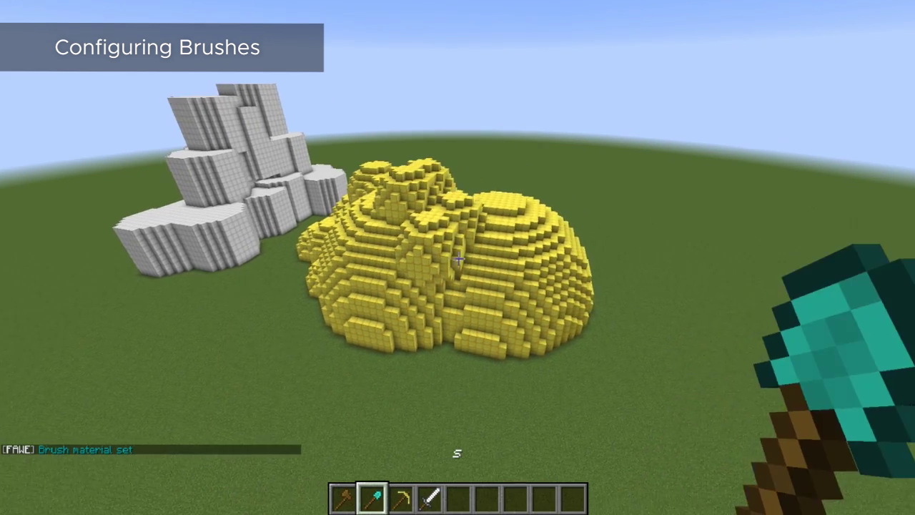
Step: Place several spheres of block 57 onto the large gold spheres with the sphere brush
right_click(458, 257)
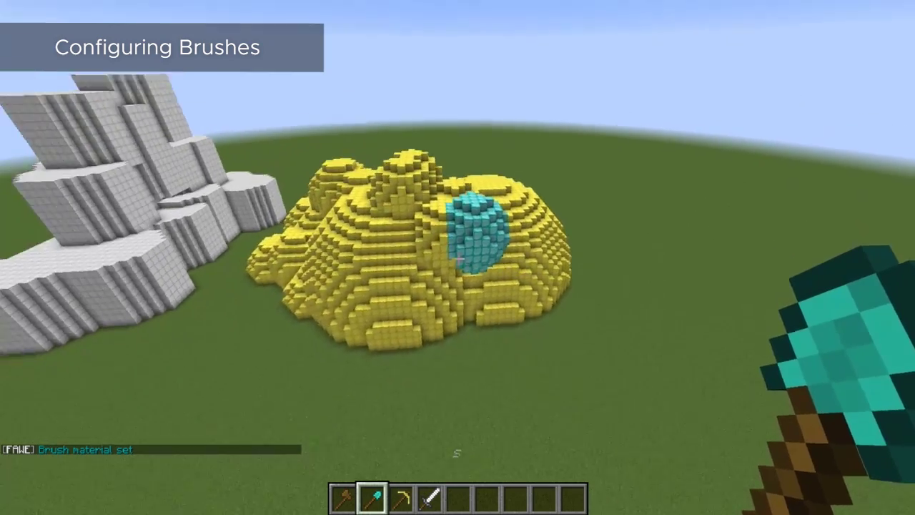
right_click(457, 257)
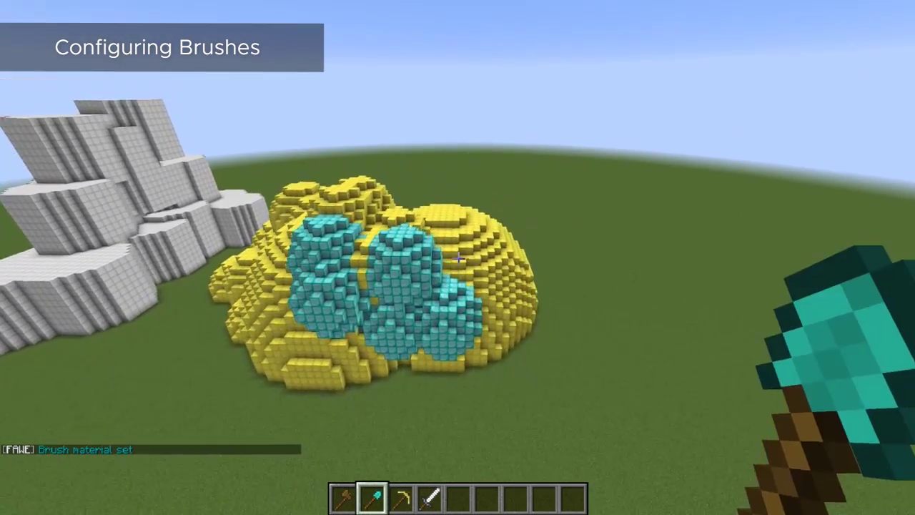
right_click(458, 258)
right_click(458, 257)
right_click(457, 257)
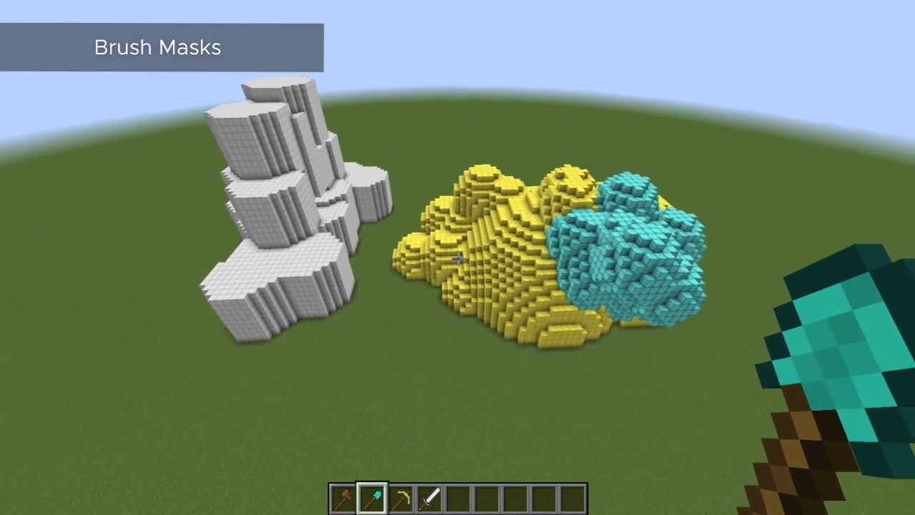
Step: Dig out ground blocks by hand at the base of the gold spheres to expose their underground part
key(w)
scroll(458, 258, down, 2)
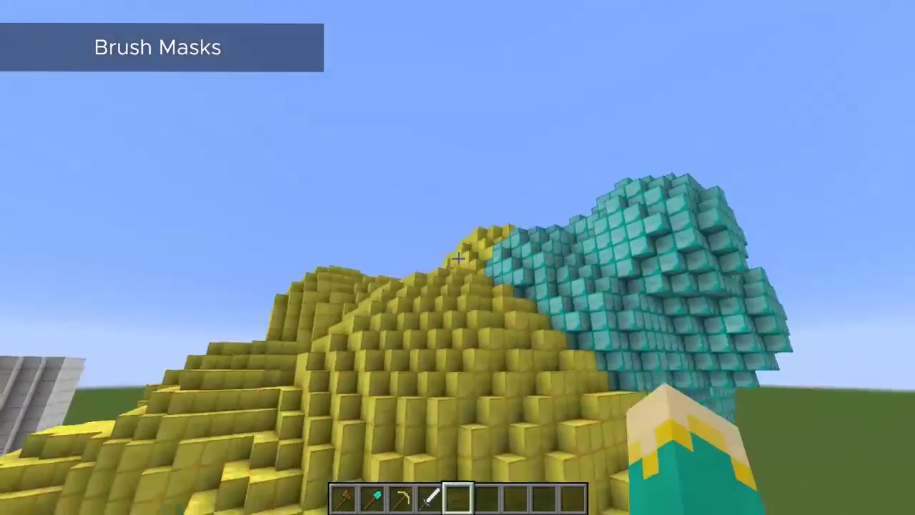
key(w)
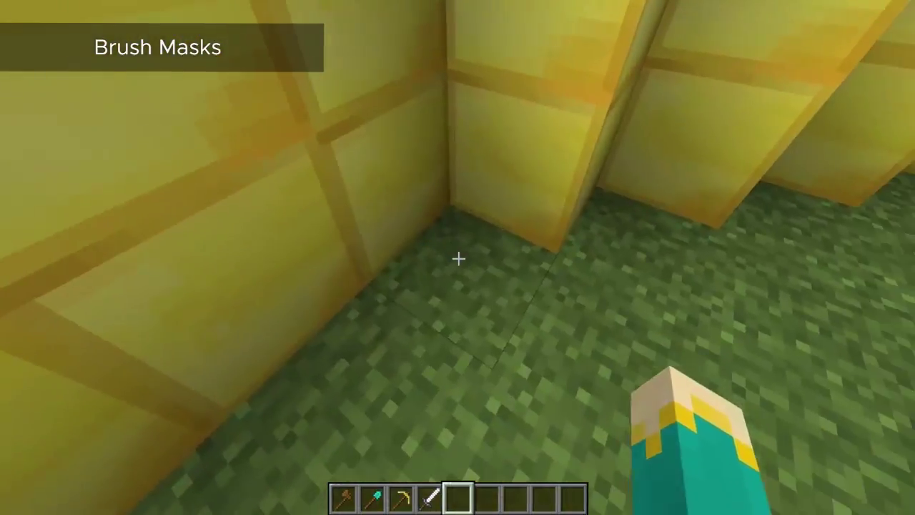
click(458, 258)
click(458, 258)
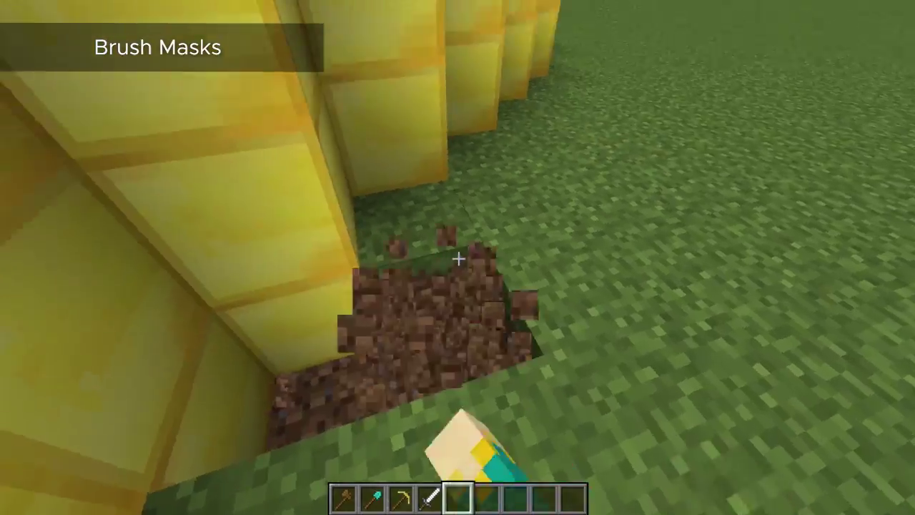
click(458, 258)
click(458, 258)
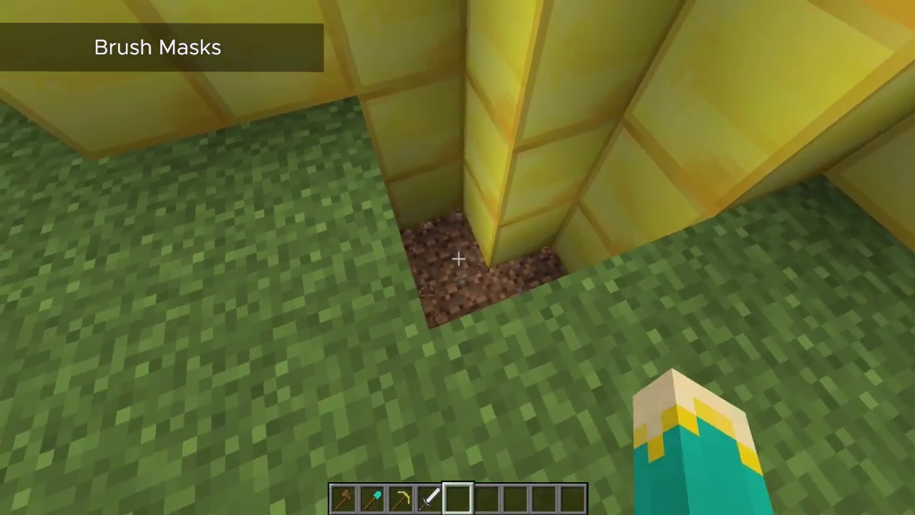
click(458, 258)
key(s)
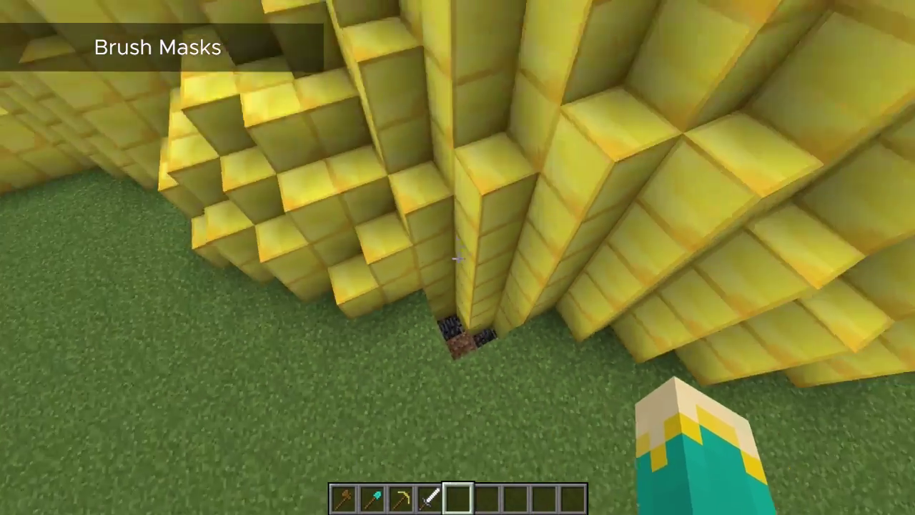
Step: Remove all gold blocks in the selected region with //replace and view the crater from above
key(s)
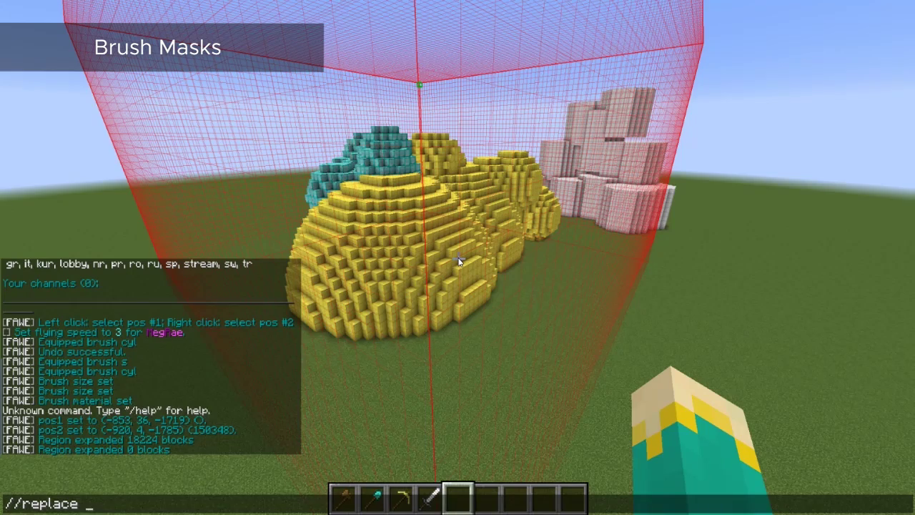
key(Return)
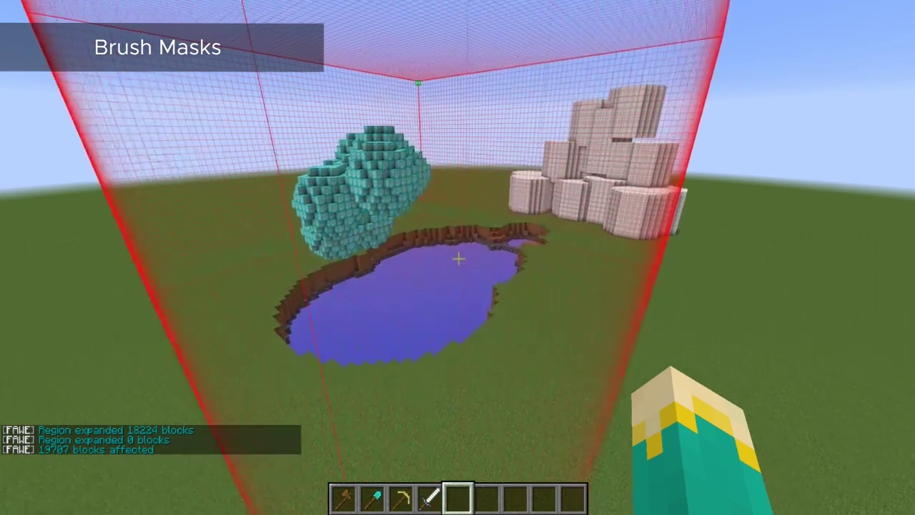
key(space)
key(s)
key(a)
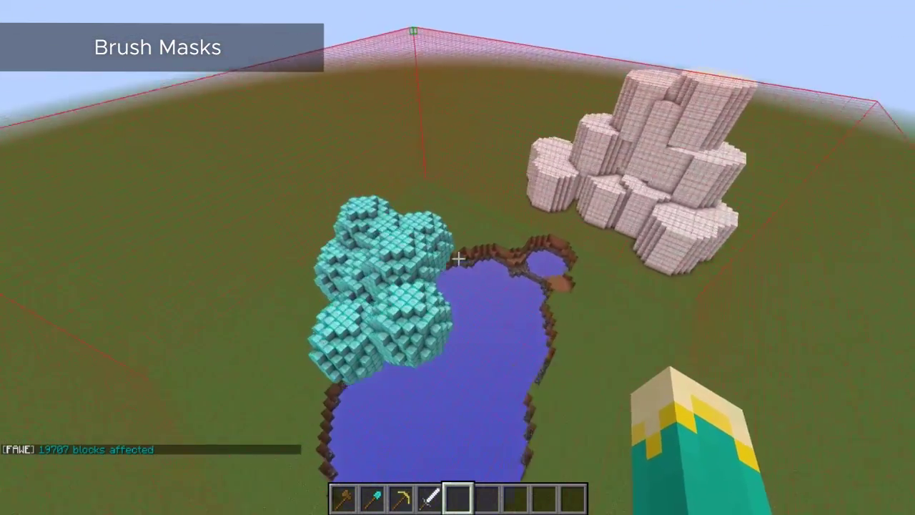
key(a)
key(d)
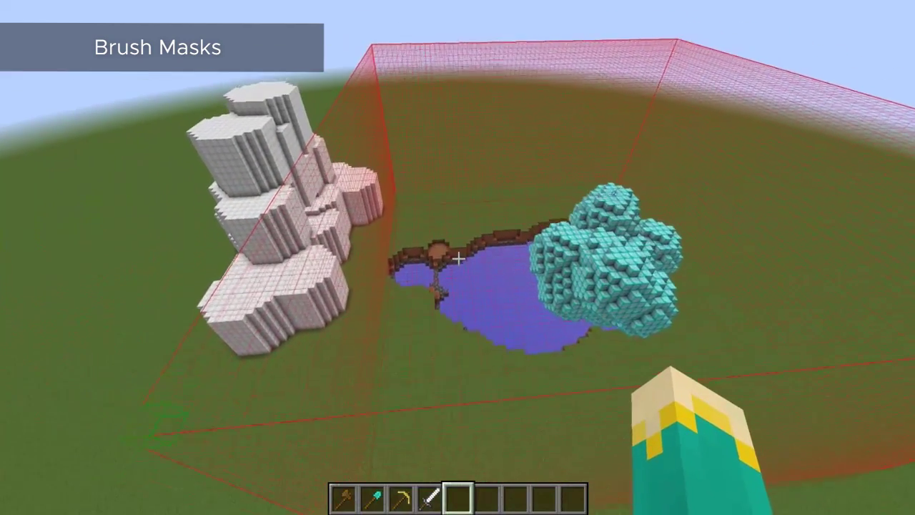
Step: Clear the selection and set the diamond shovel's brush mask to 0
key(w)
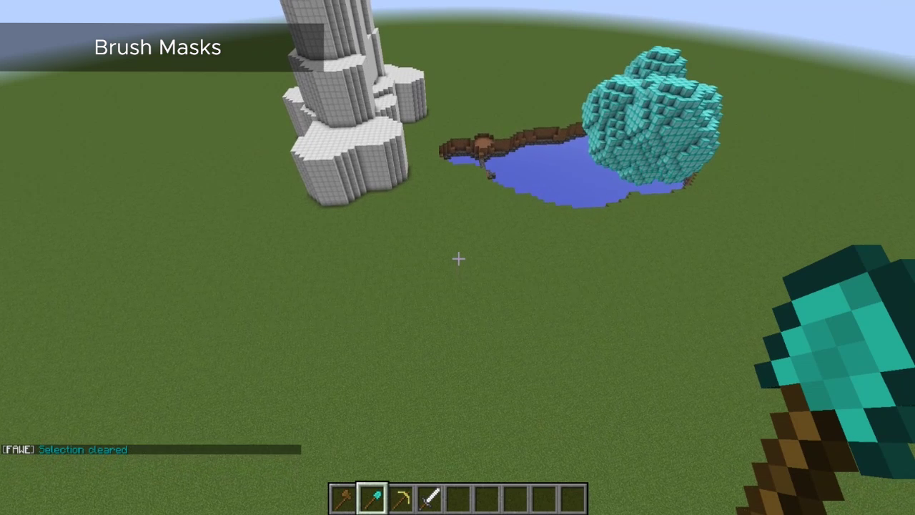
key(slash)
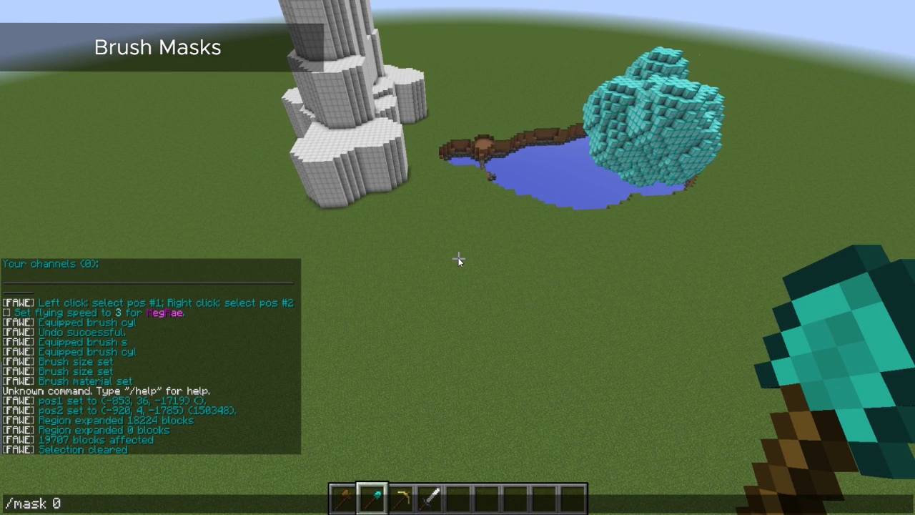
key(Return)
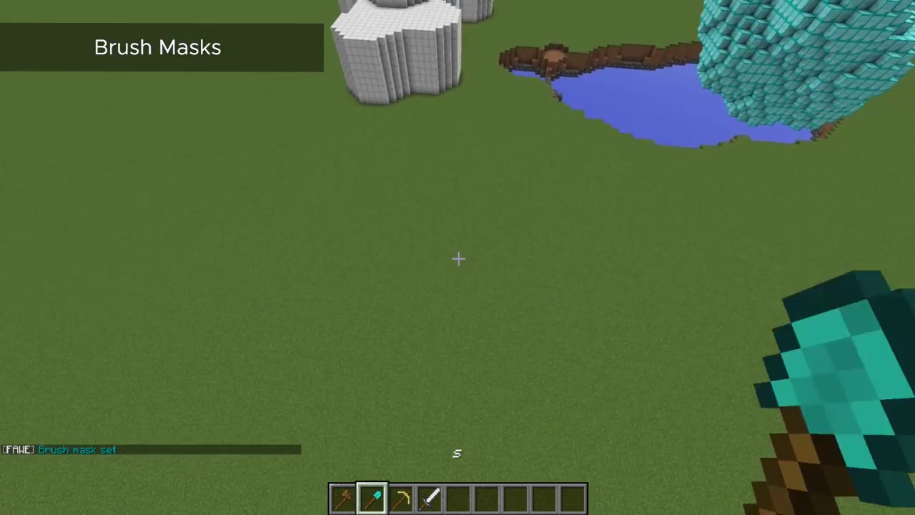
Step: Place overlapping diamond-block spheres on the open grass in front of the crater with the masked sphere brush
right_click(458, 259)
right_click(459, 259)
right_click(458, 258)
right_click(458, 259)
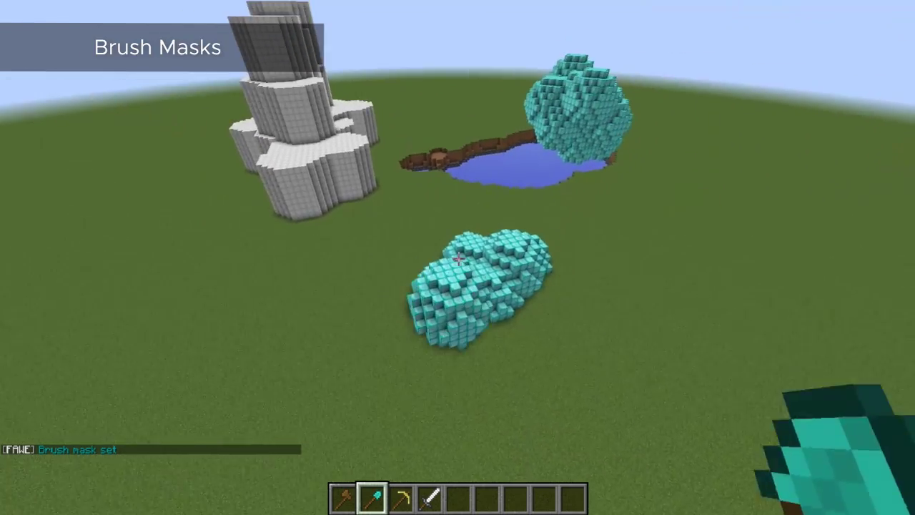
right_click(458, 259)
right_click(459, 259)
right_click(458, 259)
Step: Dig out grass and dirt blocks by hand at the base of the new diamond spheres to check below ground
scroll(459, 259, down, 3)
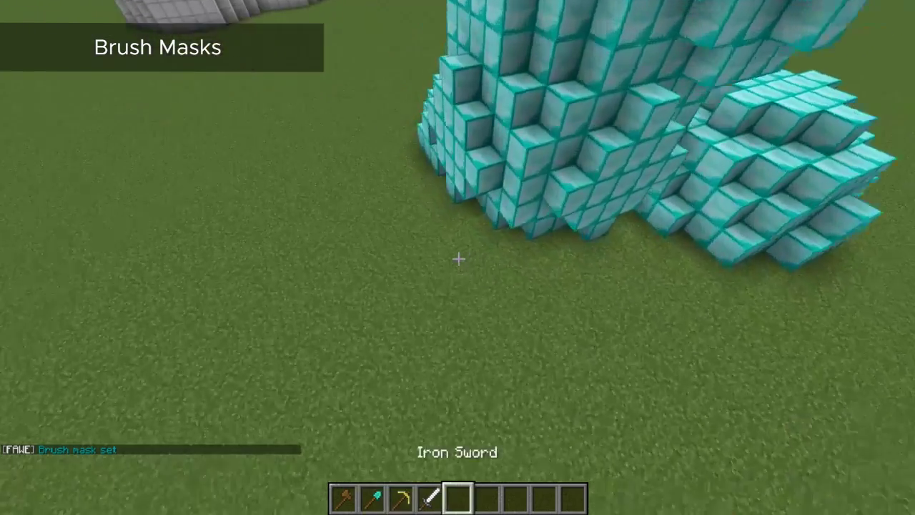
click(458, 259)
click(458, 258)
click(458, 259)
click(458, 259)
click(458, 259)
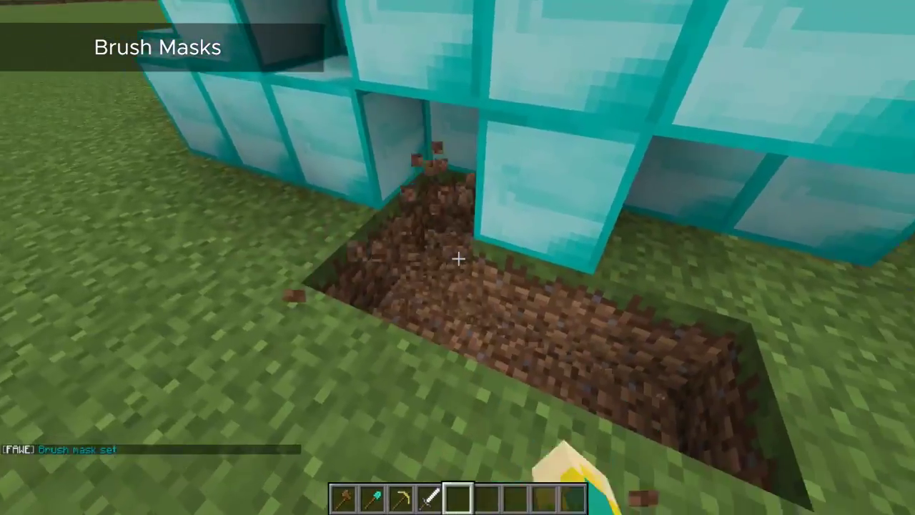
right_click(458, 259)
key(s)
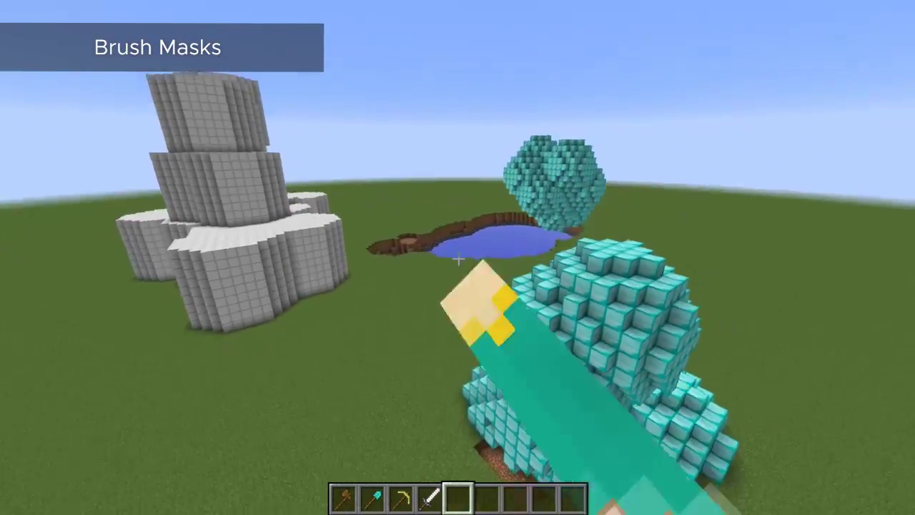
key(space)
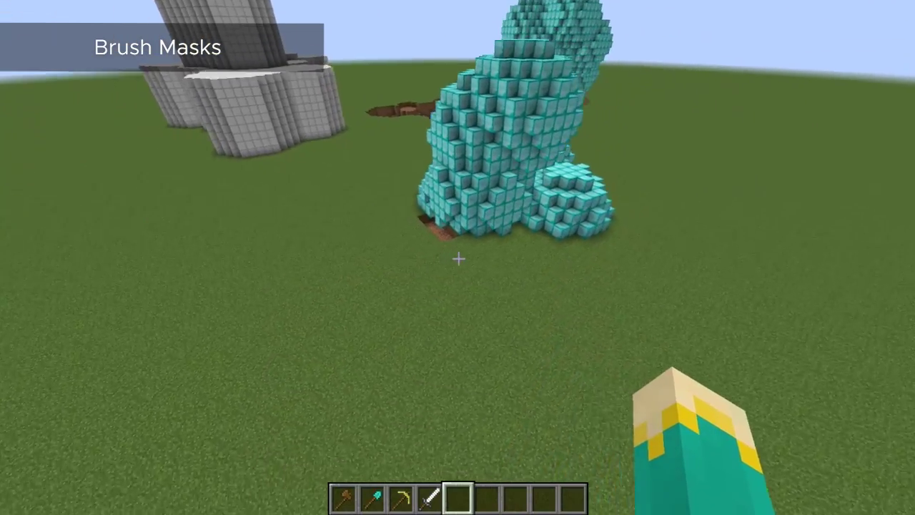
key(a)
Step: Place a group of diamond-block spheres against the side of the iron cylinder tower with the masked sphere brush
scroll(458, 258, up, 3)
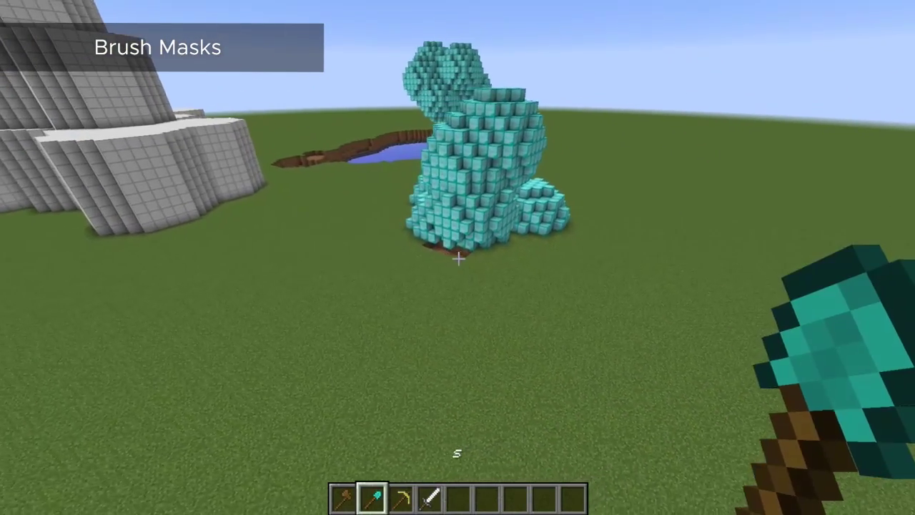
key(space)
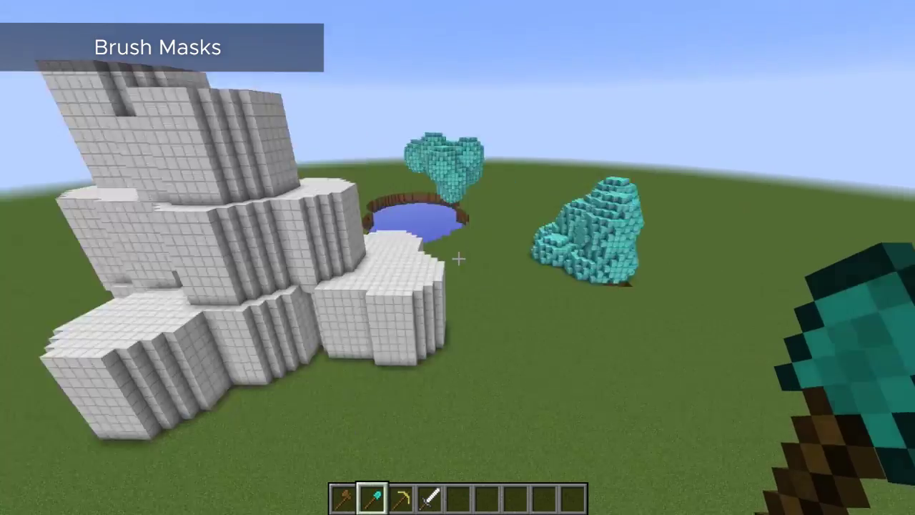
key(d)
key(w)
right_click(459, 258)
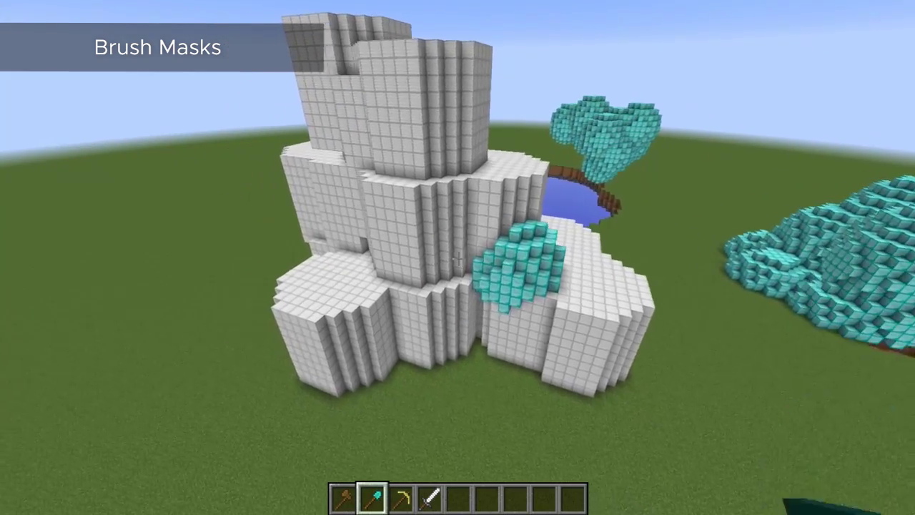
right_click(458, 258)
right_click(459, 258)
key(d)
right_click(459, 259)
right_click(458, 258)
key(d)
right_click(458, 258)
right_click(459, 258)
right_click(458, 258)
right_click(458, 258)
Step: Set selection positions 1 and 2 around the diamond spheres on the iron tower with //1 and //2
key(d)
key(shift)
text(w)
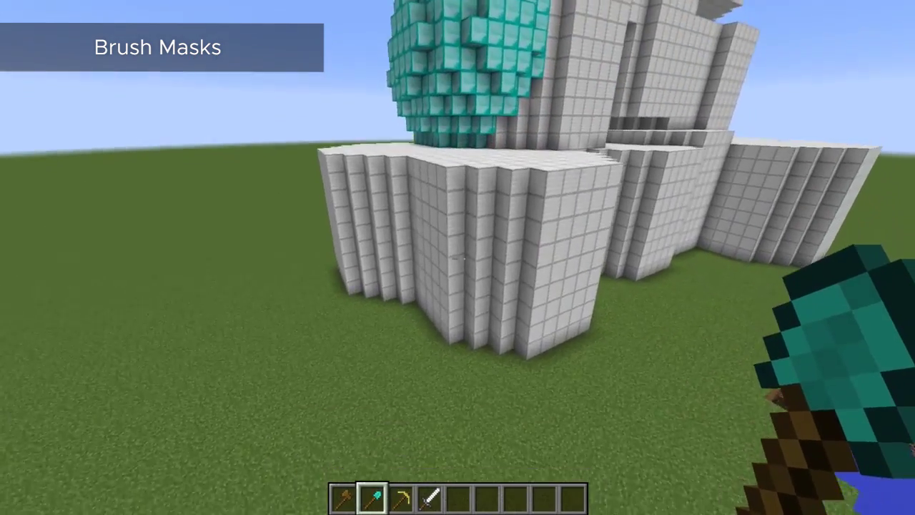
text(//1)
key(Return)
key(space)
text(w)
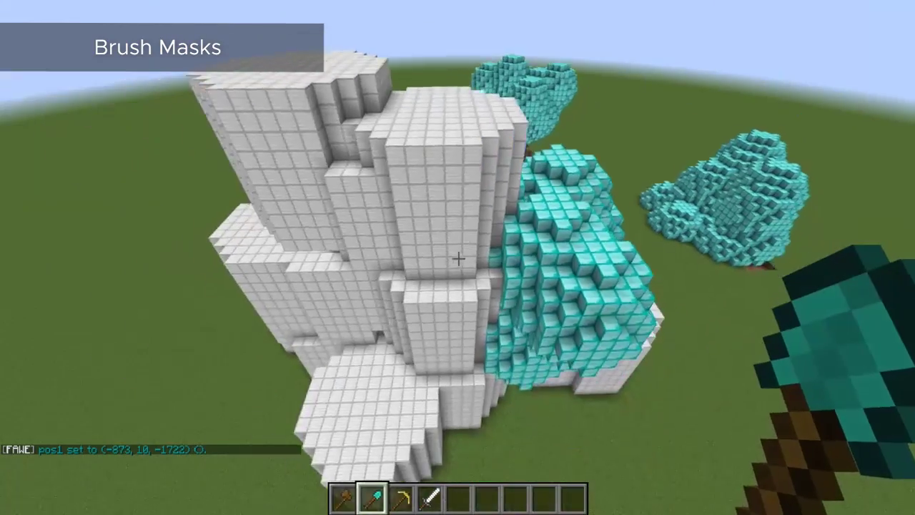
text(t//2)
key(Return)
Step: Replace block 57 with 0 in the selection around the iron tower
text(t//rel)
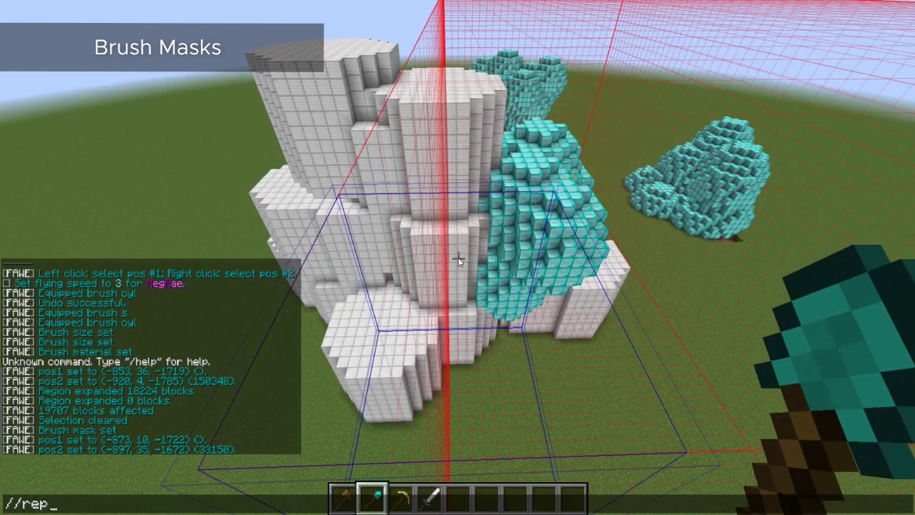
text(lace 57 0)
key(Return)
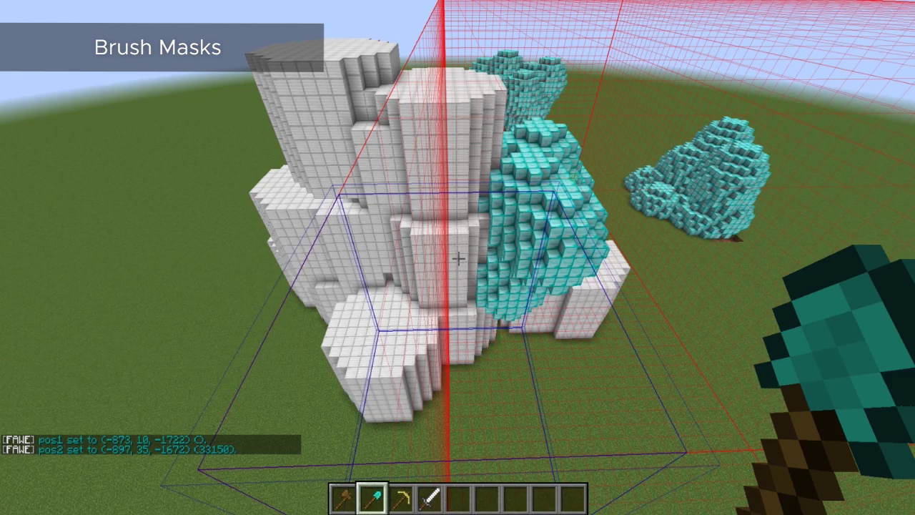
Step: Clear the selection and disable the sphere brush's mask
key(d)
key(space)
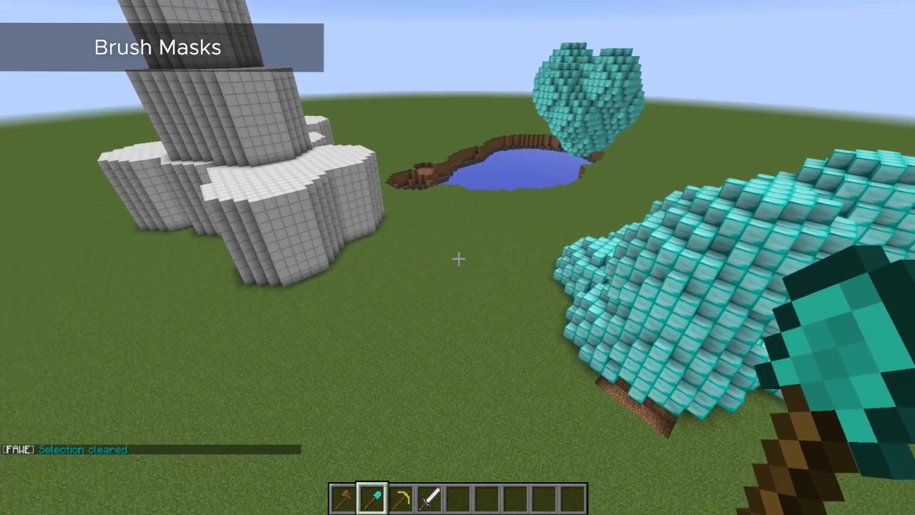
text(/mask)
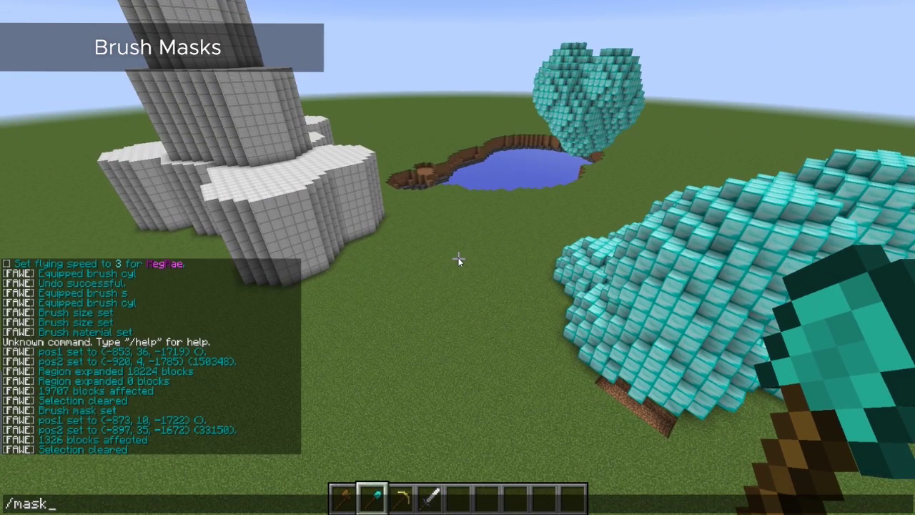
key(Return)
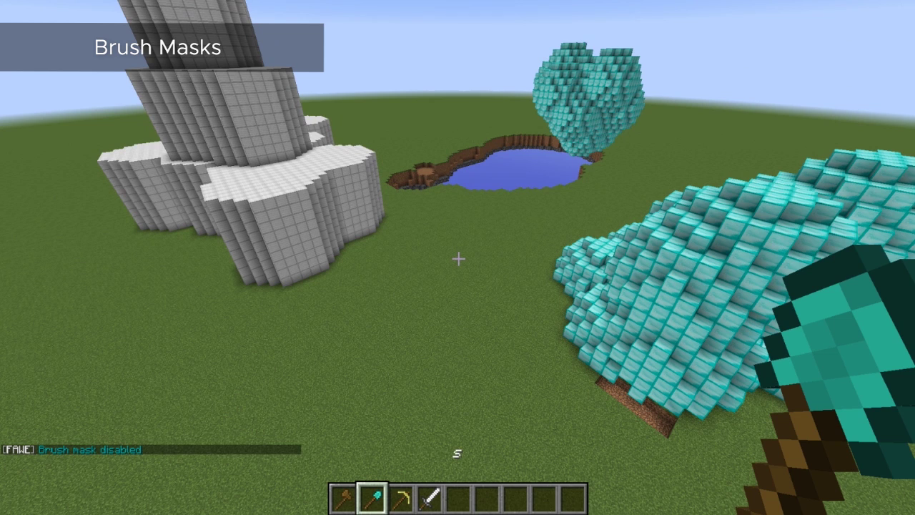
key(4)
key(e)
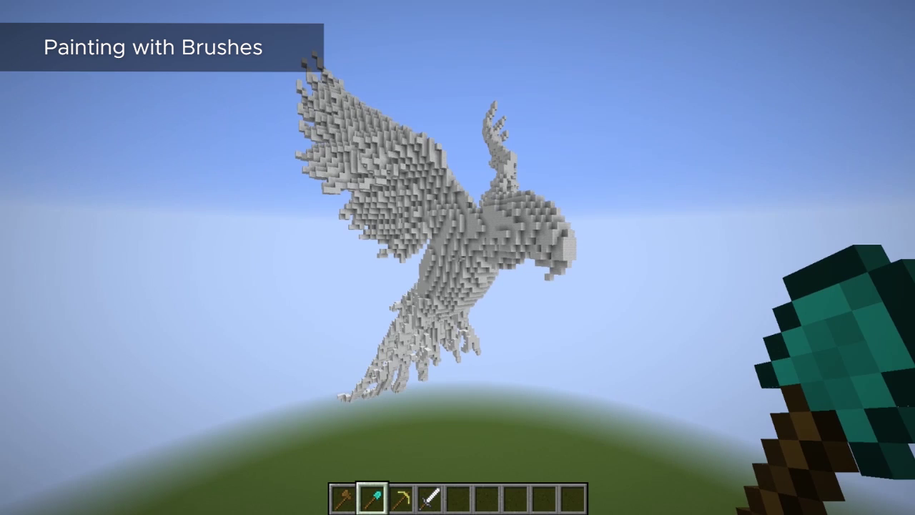
Step: Set the sphere brush's material to 35:1 and its mask to 35, and approach the white bird
key(slash)
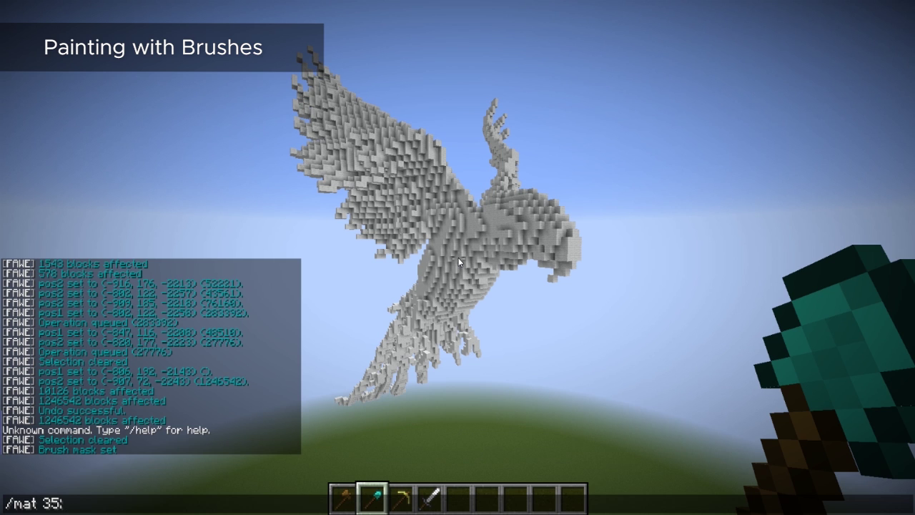
text(mat 35:1)
key(Return)
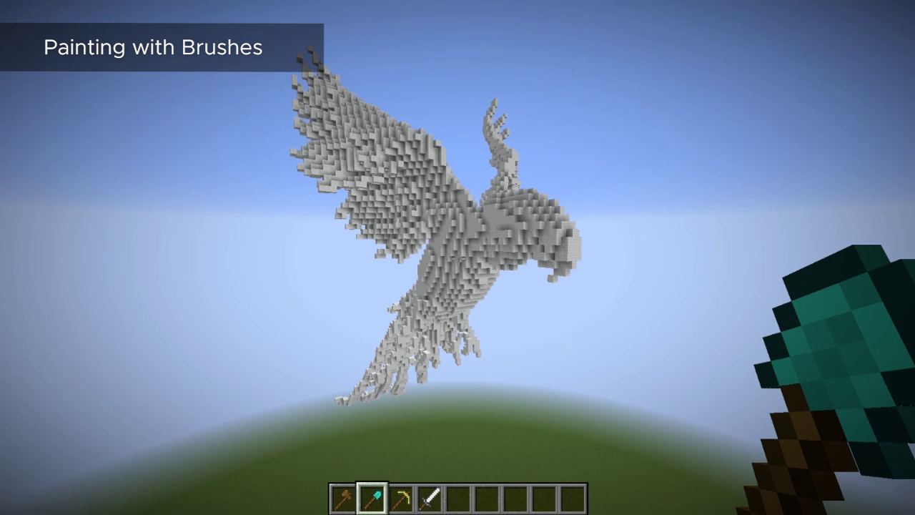
key(slash)
text(mask 35)
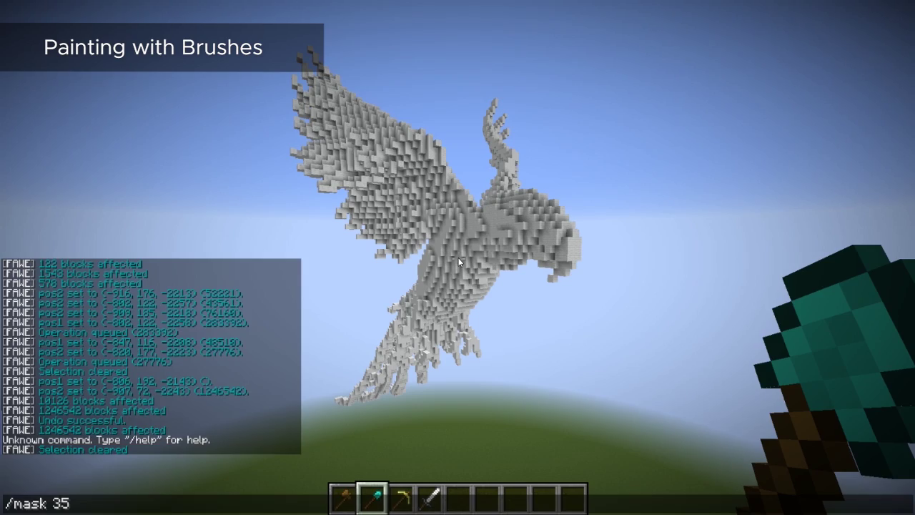
key(Return)
key(w)
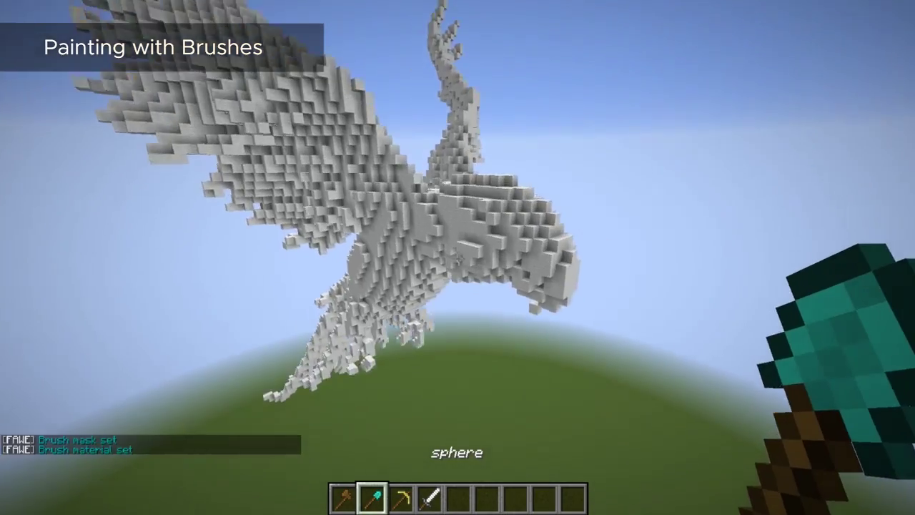
Step: Paint the bird's neck side and first wing red with the masked sphere brush, working outward to the wing tip
right_click(457, 257)
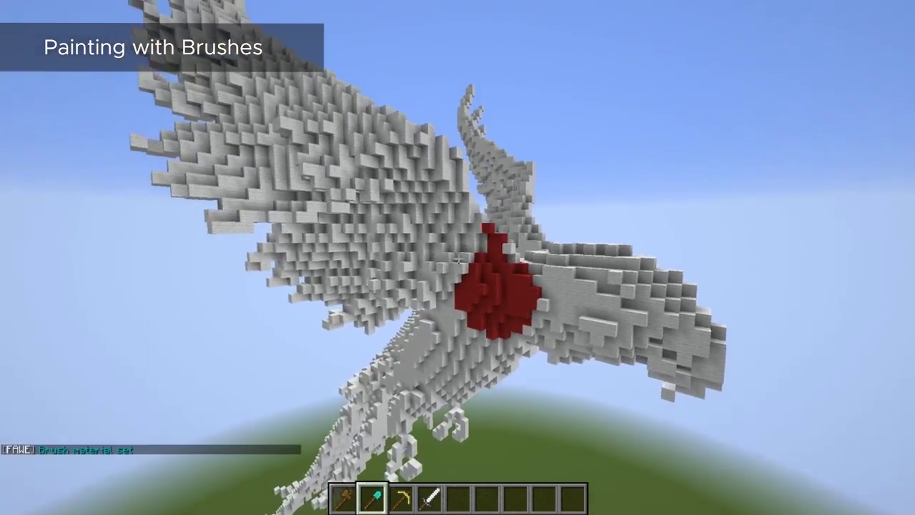
right_click(457, 258)
right_click(457, 258)
right_click(457, 258)
right_click(457, 258)
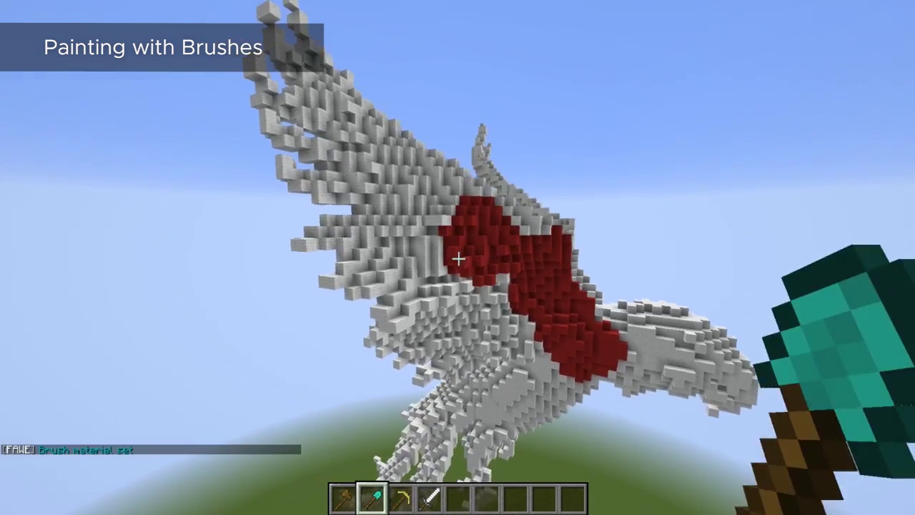
right_click(458, 258)
right_click(459, 258)
right_click(459, 258)
right_click(458, 258)
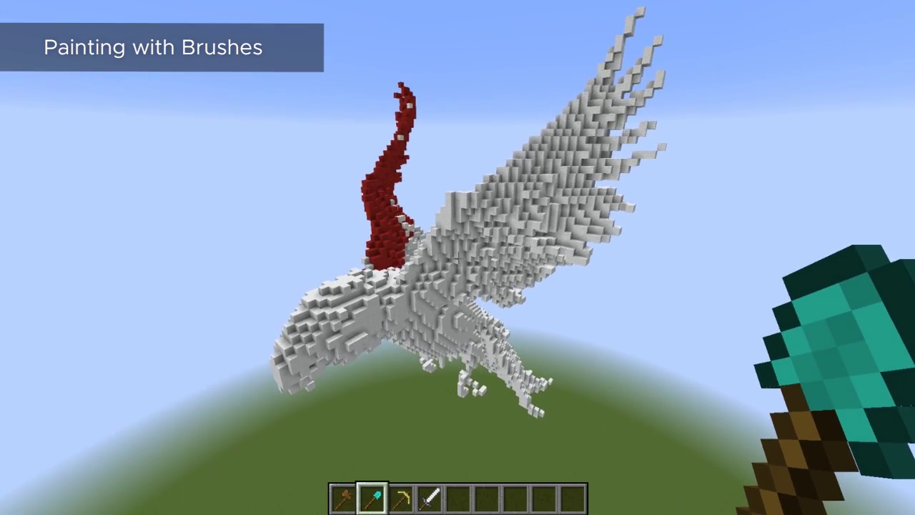
Step: Set the sphere brush's material to the mix 50%35:14,50%35:1
key(slash)
text(/mat 50%35:14,50%35:1)
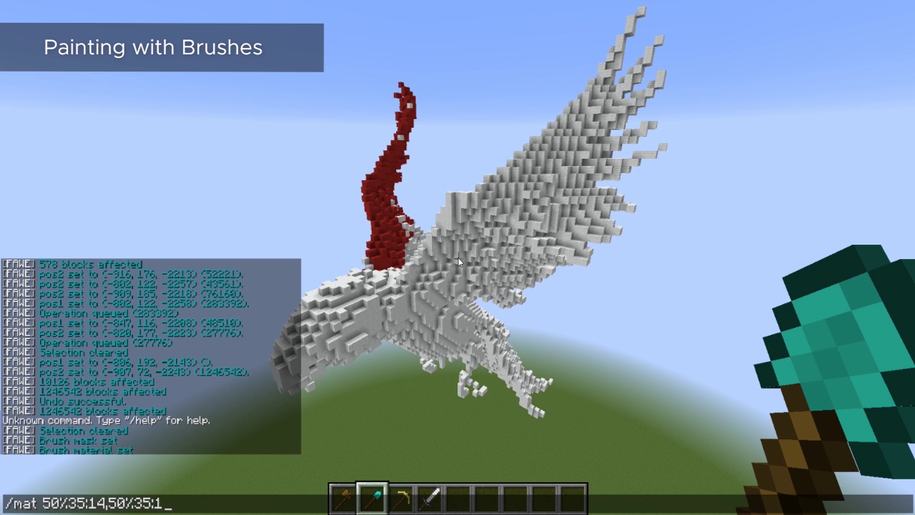
key(Return)
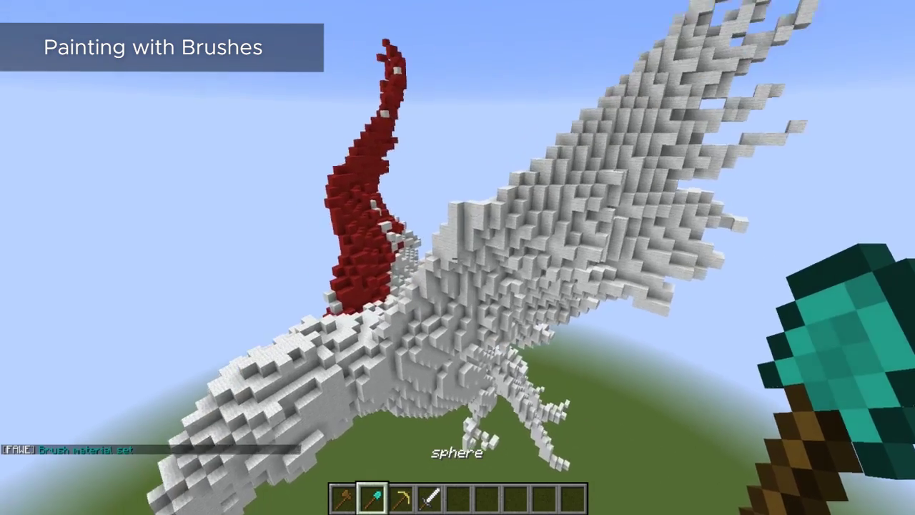
Step: Paint the second wing with the red and orange mix, from the shoulder outward to about mid-wing
right_click(458, 257)
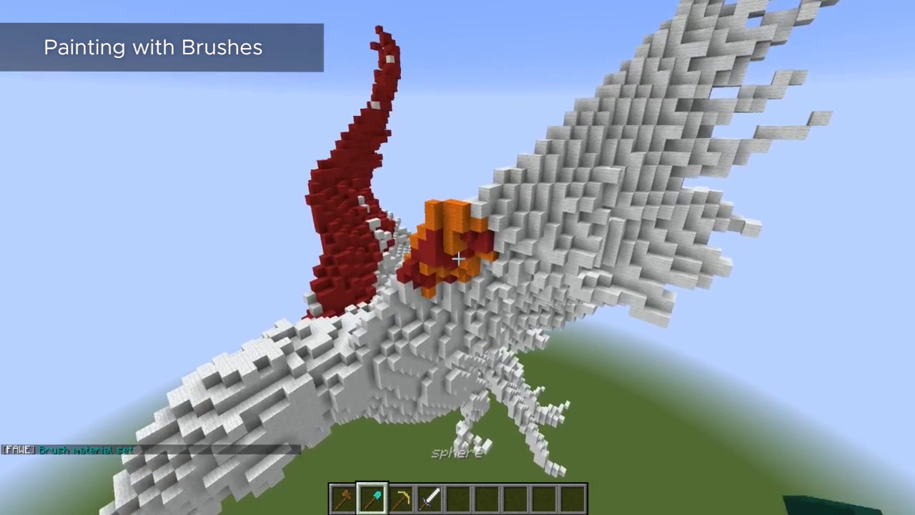
right_click(457, 257)
right_click(458, 258)
right_click(457, 257)
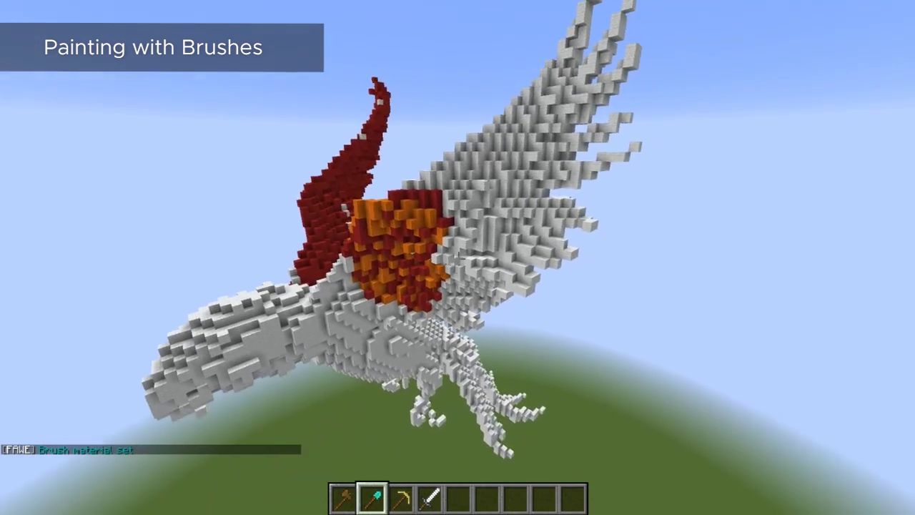
right_click(458, 257)
right_click(457, 258)
right_click(458, 257)
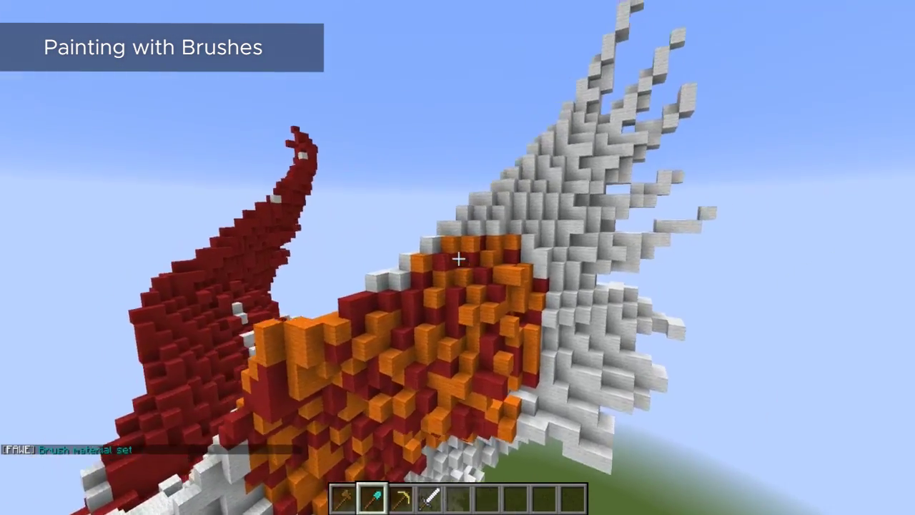
right_click(457, 257)
right_click(457, 258)
right_click(458, 258)
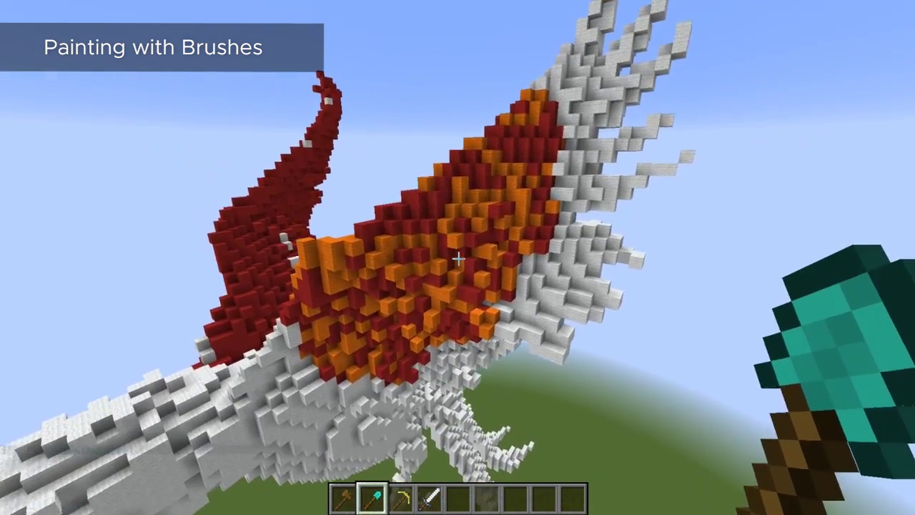
Step: Brush repeatedly over the already painted middle of the second wing to re-randomise its red and orange mix
right_click(458, 258)
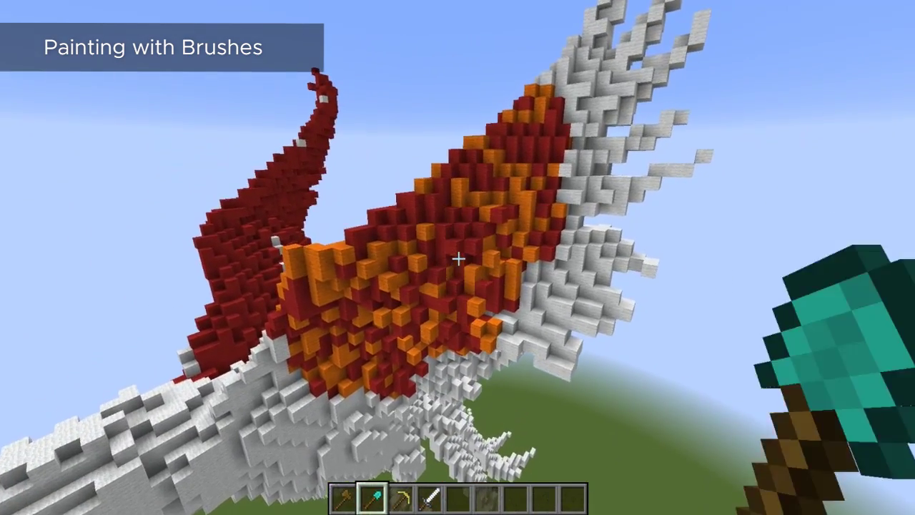
right_click(458, 258)
right_click(459, 258)
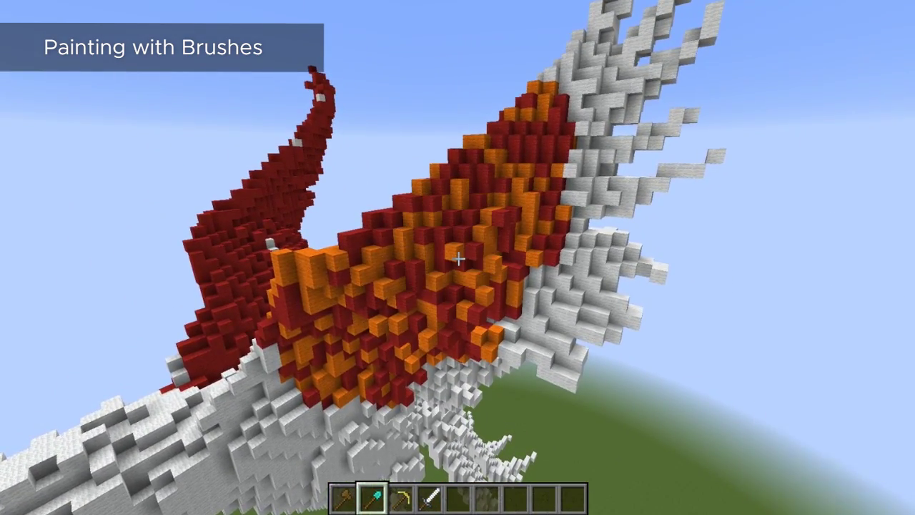
right_click(457, 257)
key(slash)
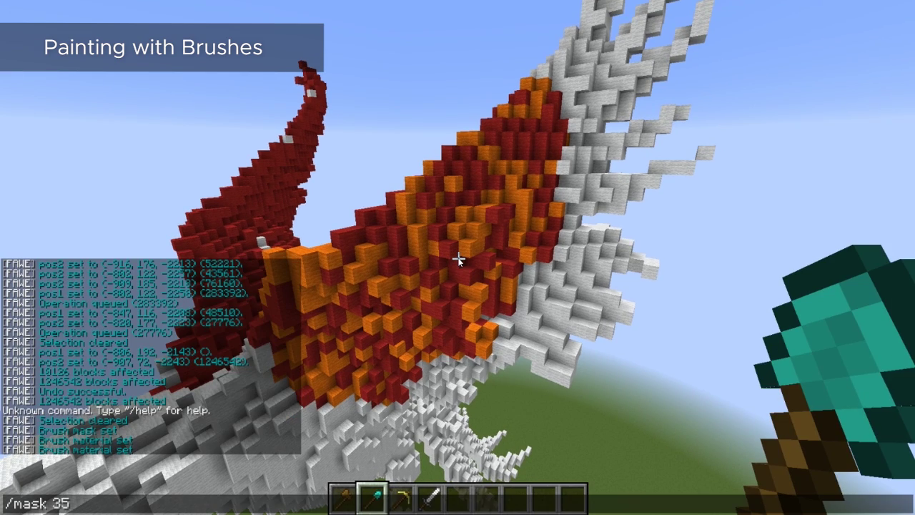
key(Return)
key(w)
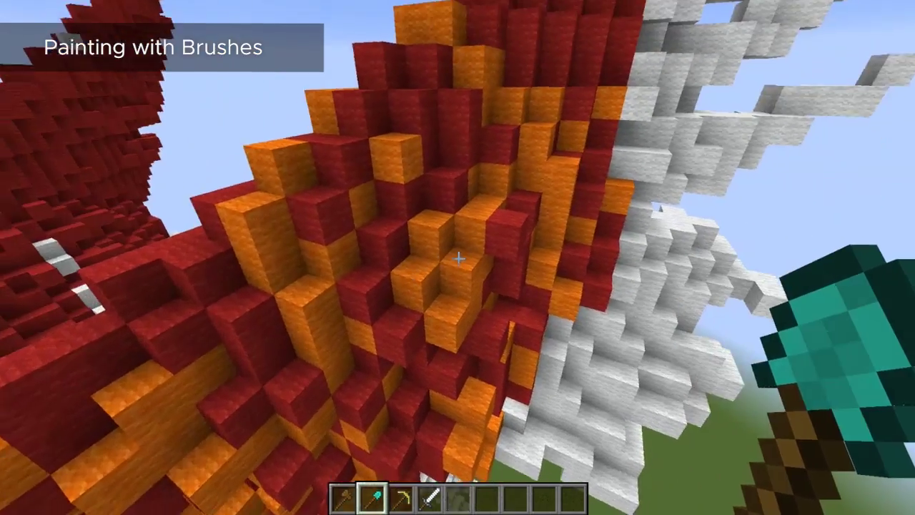
key(s)
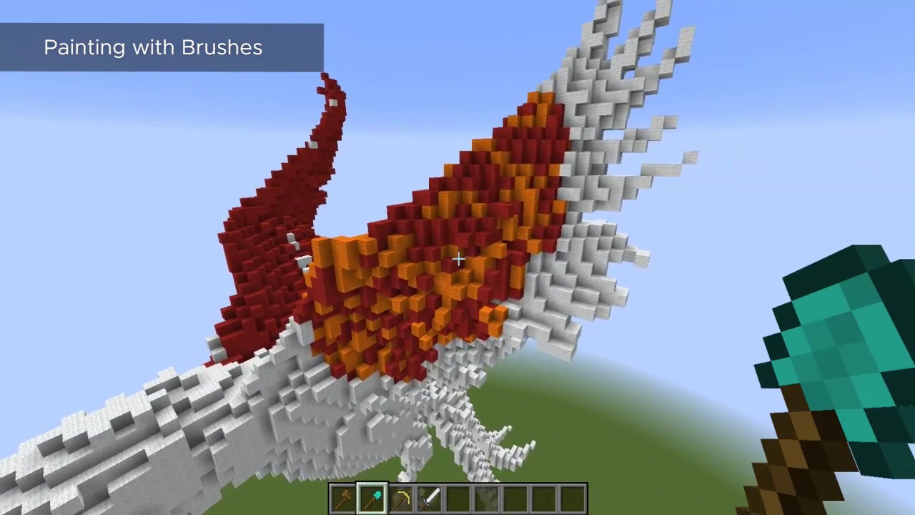
key(w)
key(s)
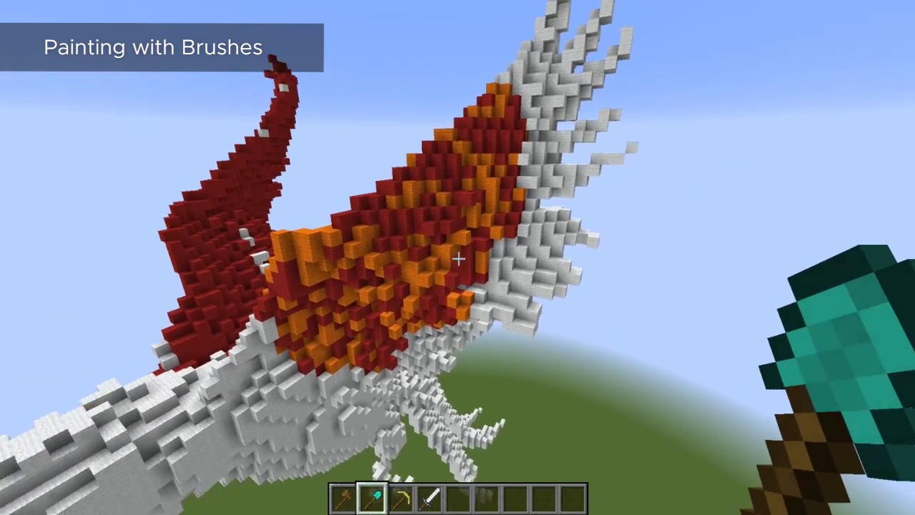
Step: Set the sphere brush's mask to 35:0 so that only white wool gets painted
key(slash)
text(mask)
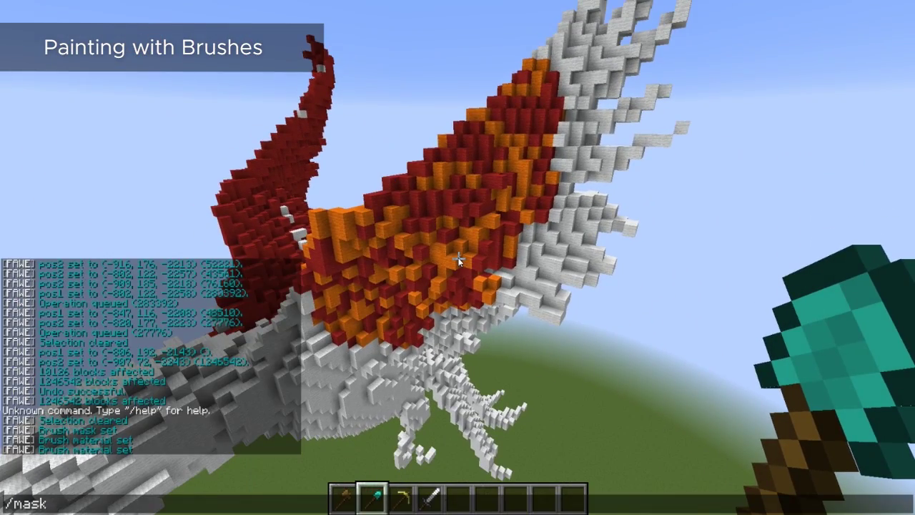
text( 35:0)
key(Return)
key(d)
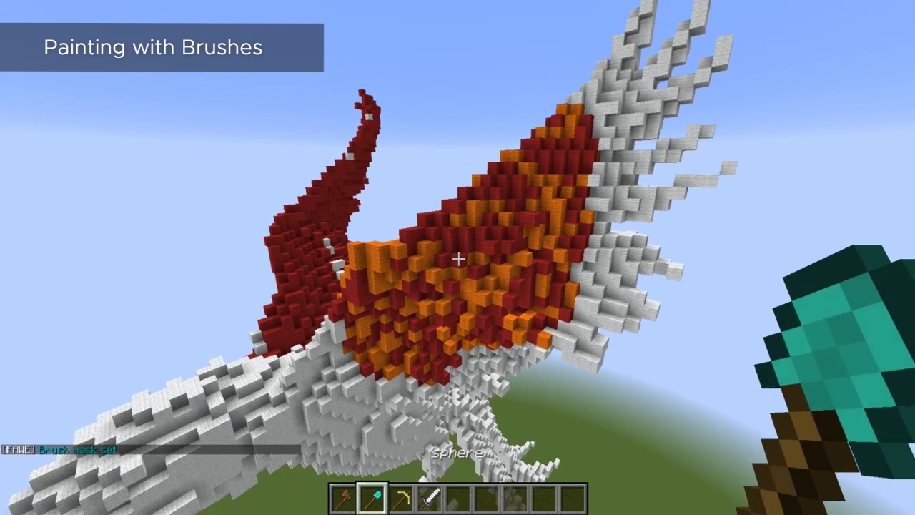
Step: Paint the remaining white outer part and feathers of the second wing with the red and orange mix
right_click(458, 258)
key(d)
right_click(458, 258)
right_click(458, 258)
right_click(458, 258)
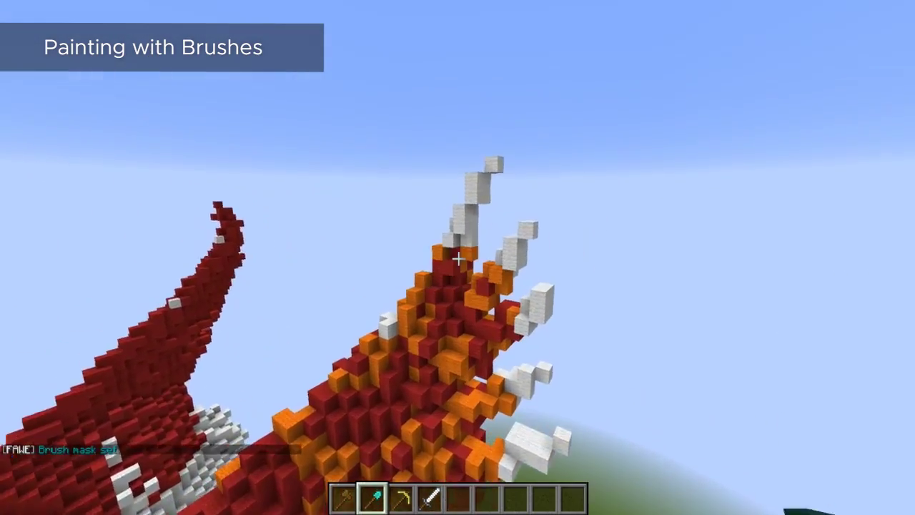
right_click(458, 258)
key(s)
key(a)
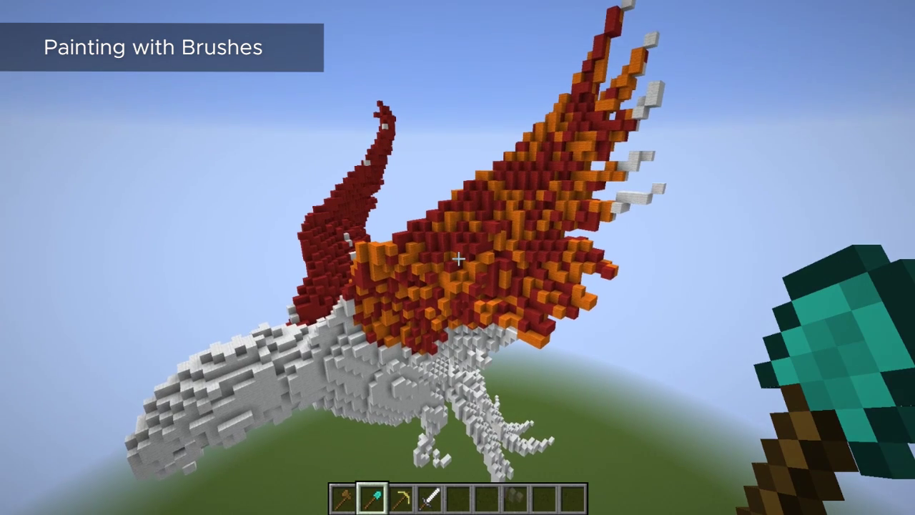
Step: Set the sphere brush's material to 133 and give the brush a new mask
key(slash)
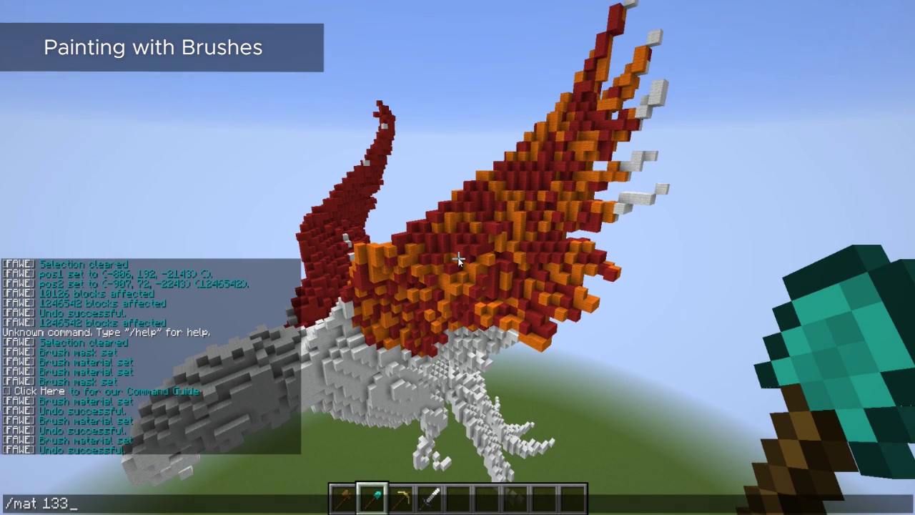
key(Return)
key(slash)
text(mask)
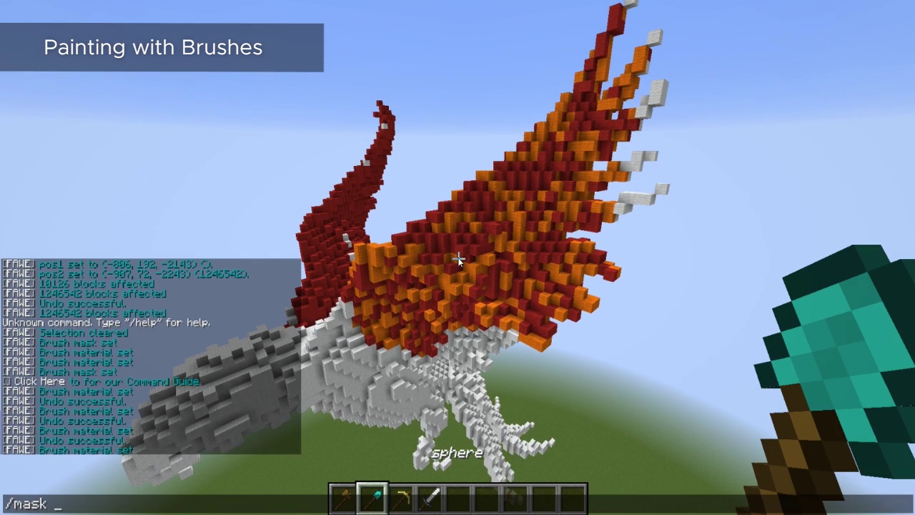
key(Return)
Step: Paint the bird's neck and the shoulder of the red and orange wing with material 133
key(w)
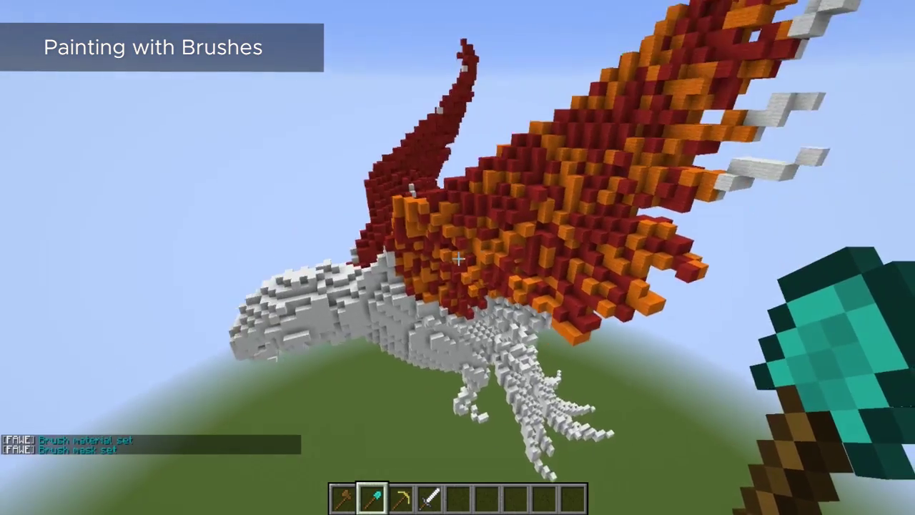
key(w)
key(a)
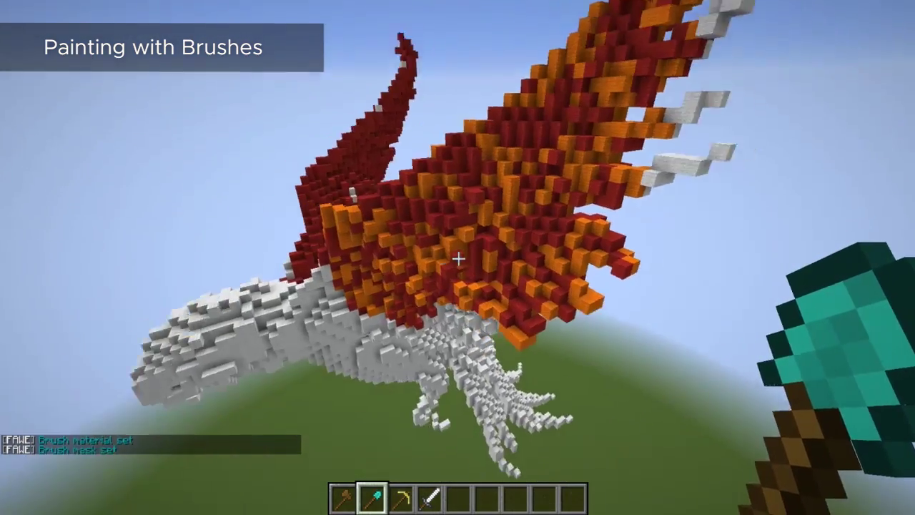
key(w)
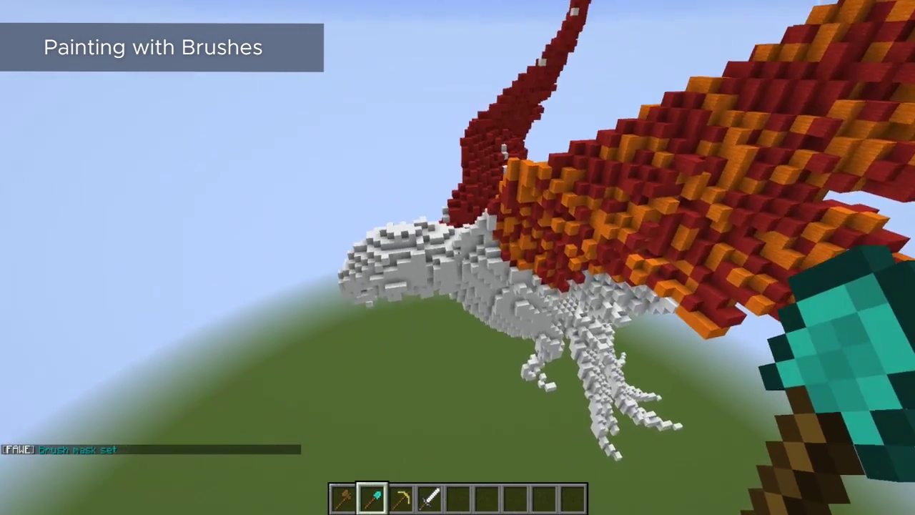
right_click(457, 258)
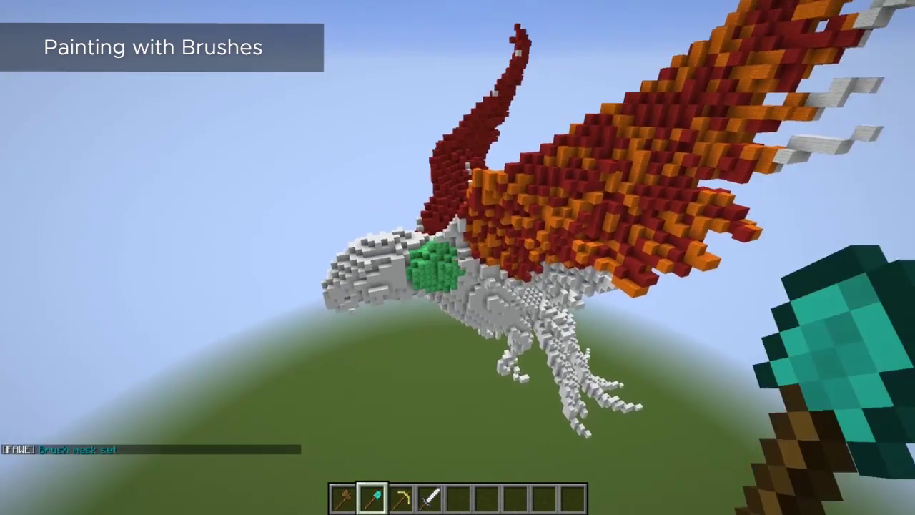
key(w)
right_click(458, 257)
right_click(457, 258)
right_click(458, 258)
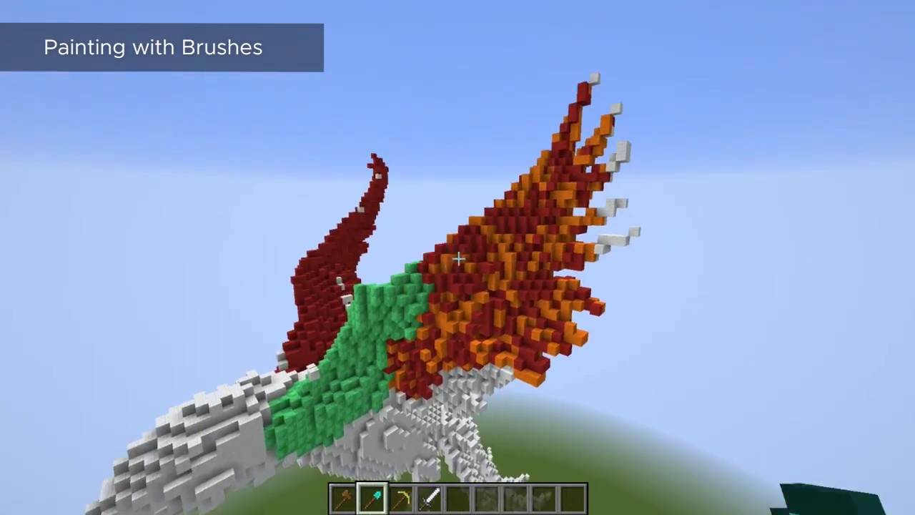
Step: Paint the leading edge of the red and orange wing with material 133, out to its upper feather tips
right_click(458, 258)
right_click(457, 257)
right_click(457, 257)
right_click(459, 258)
right_click(458, 258)
right_click(458, 258)
key(a)
key(w)
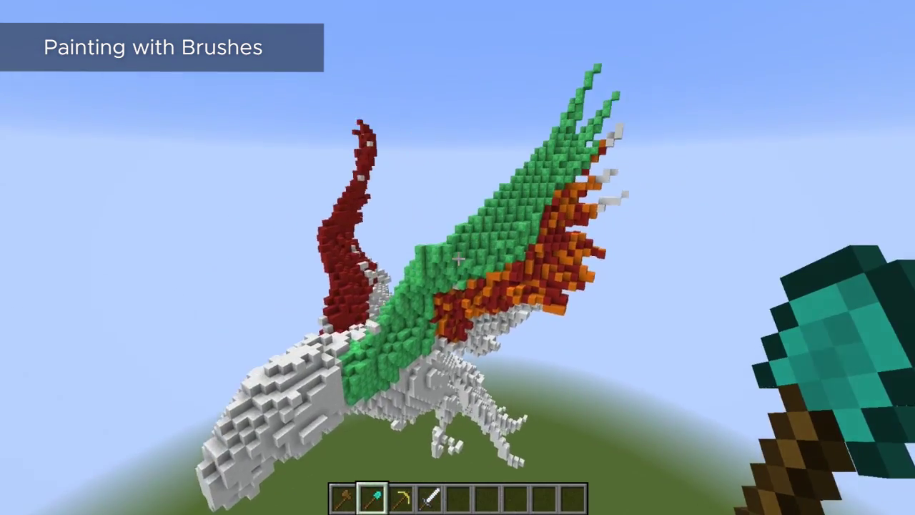
Step: Extend the green material 133 from the shoulder down over the bird's chest and upper leg
key(s)
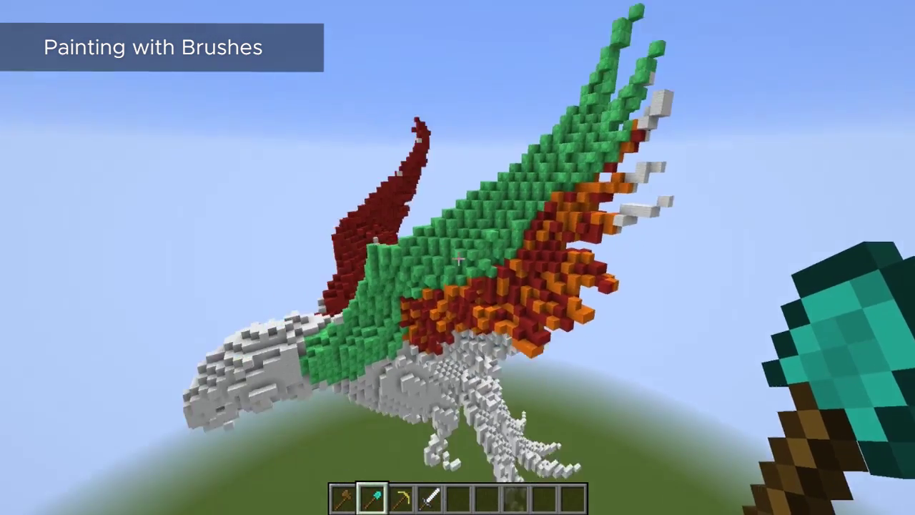
key(w)
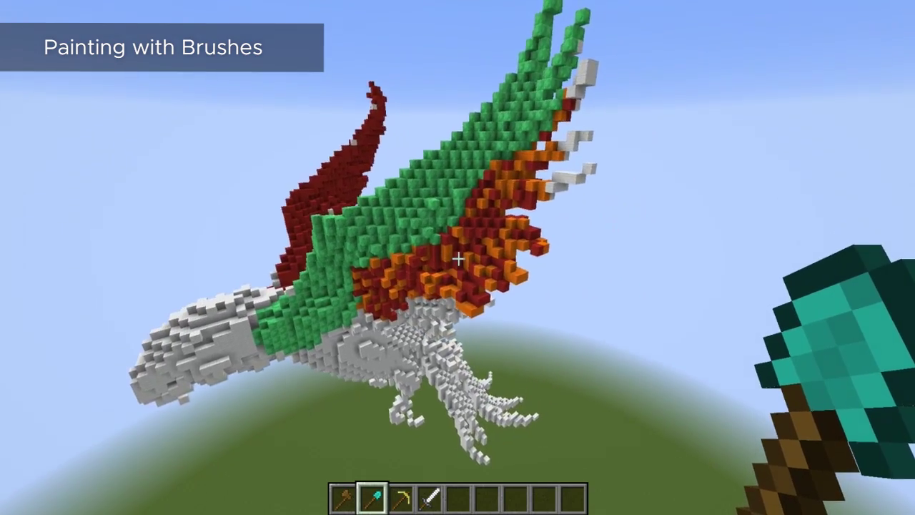
key(s)
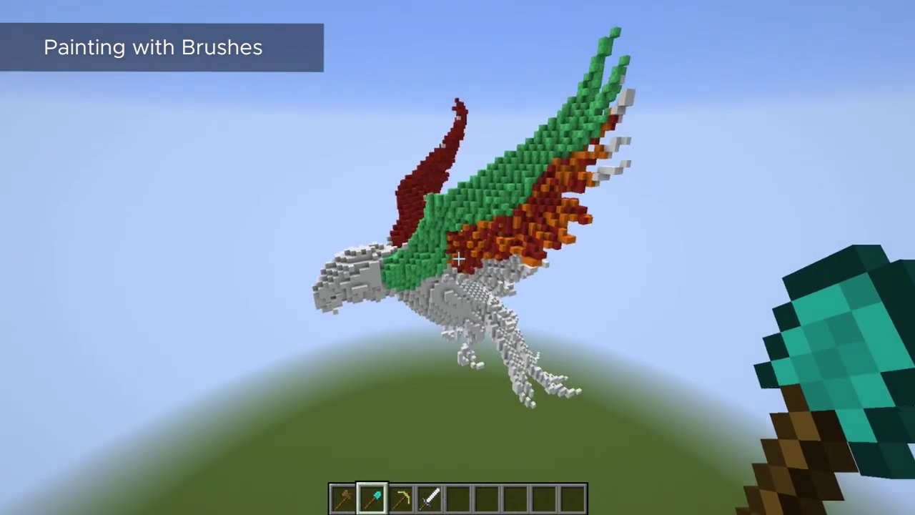
key(w)
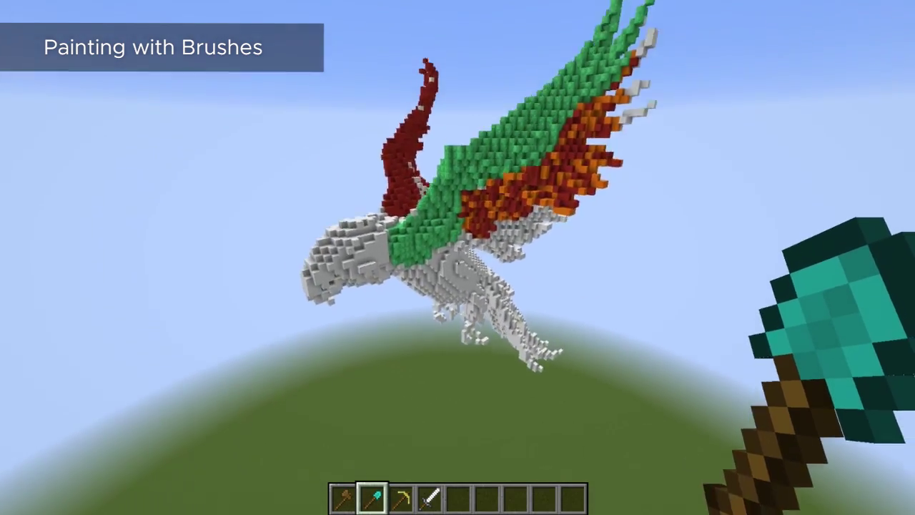
key(s)
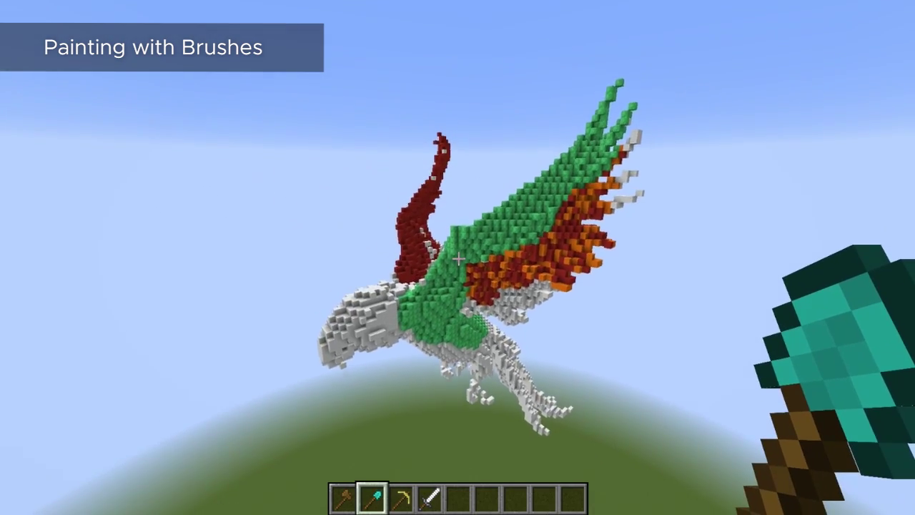
key(w)
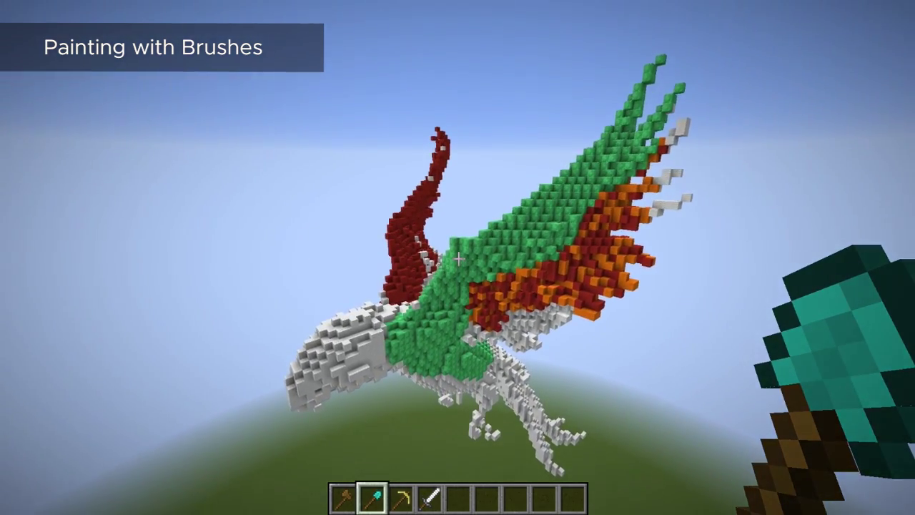
key(shift)
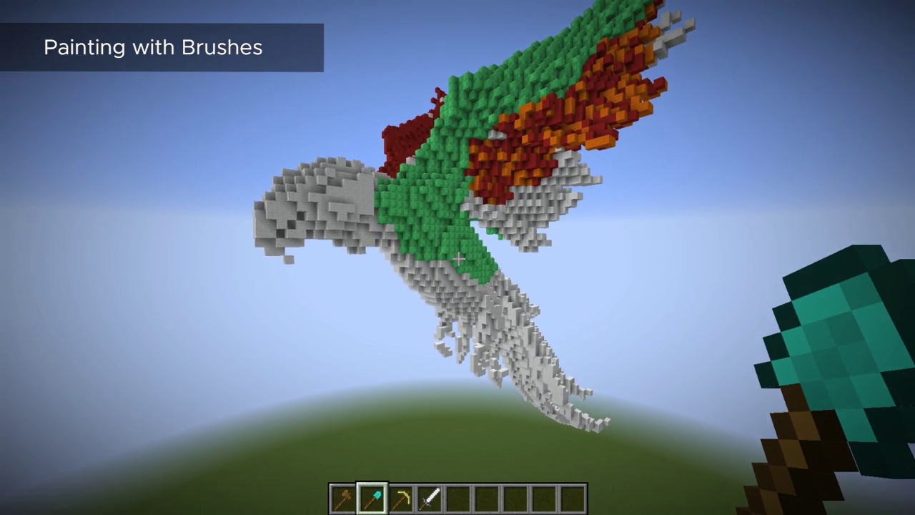
key(space)
key(d)
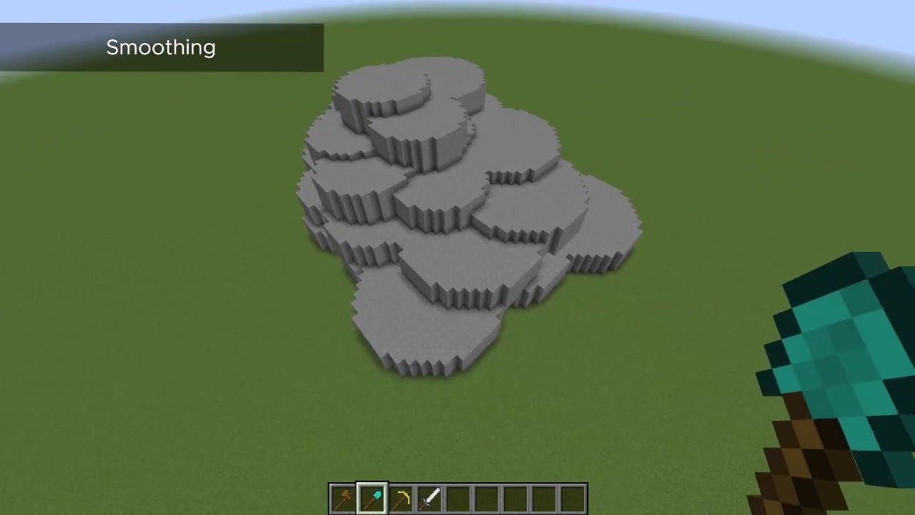
Step: Add another flat stone cylinder at the foot of the stepped stone hill with the cylinder brush
right_click(457, 257)
key(s)
key(a)
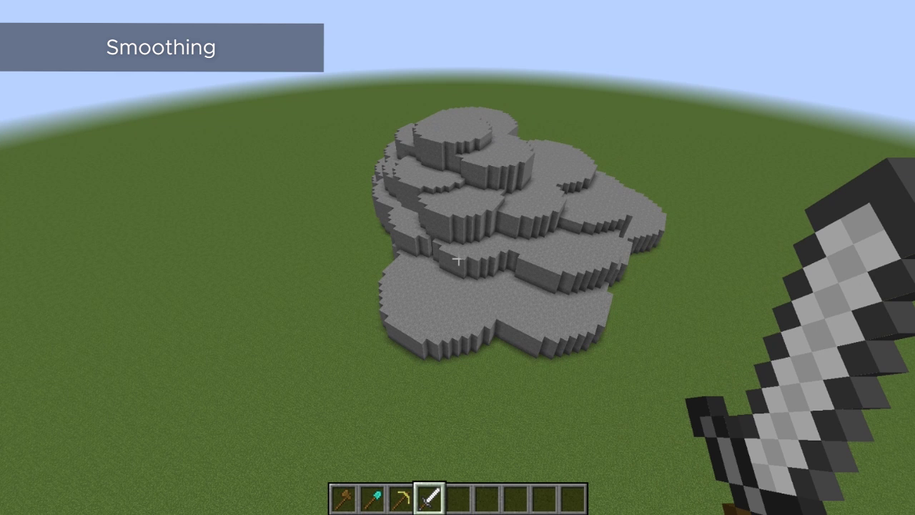
Step: Equip the smooth brush on the sword using the /br smooth command
key(slash)
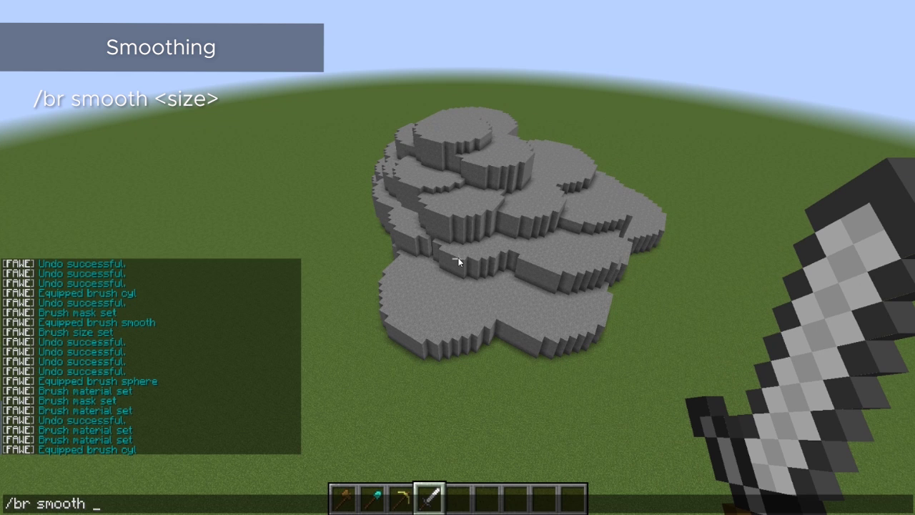
key(Return)
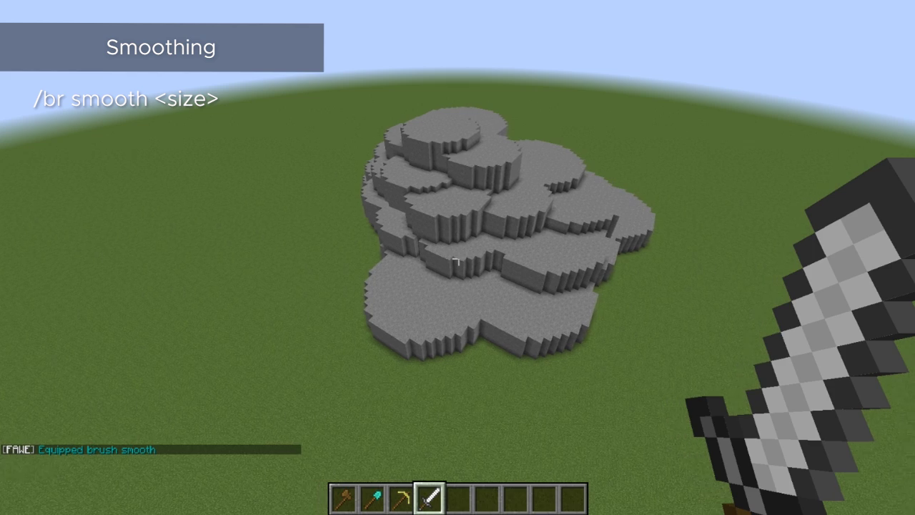
key(a)
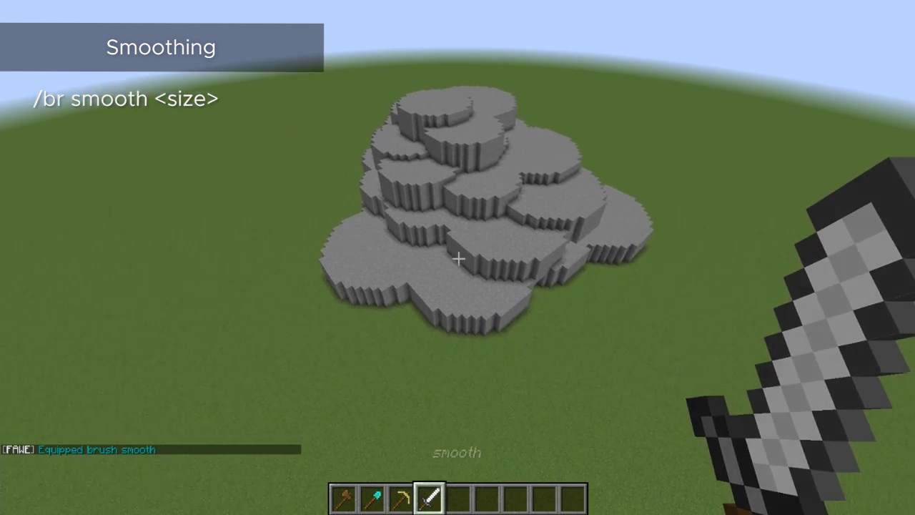
Step: Try the smooth brush on the stepped hill, working over its front face, base edges, sides and upper slopes
right_click(458, 258)
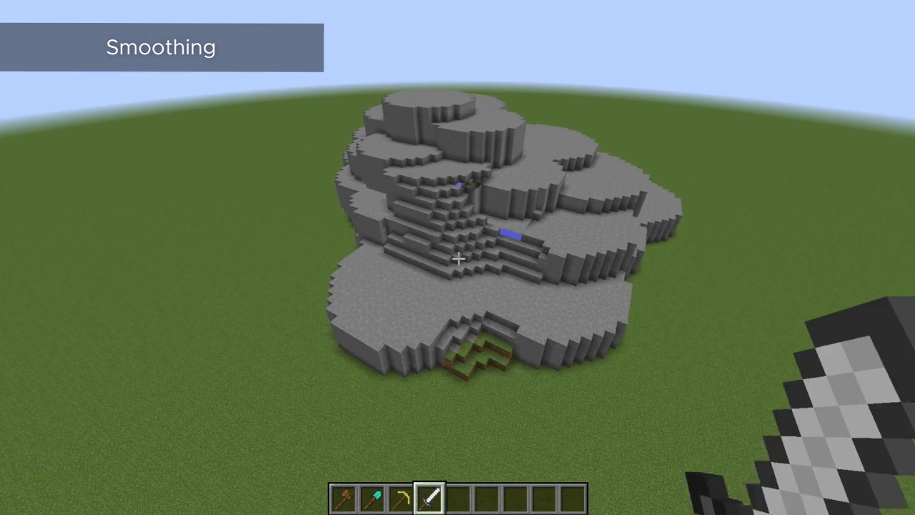
right_click(458, 258)
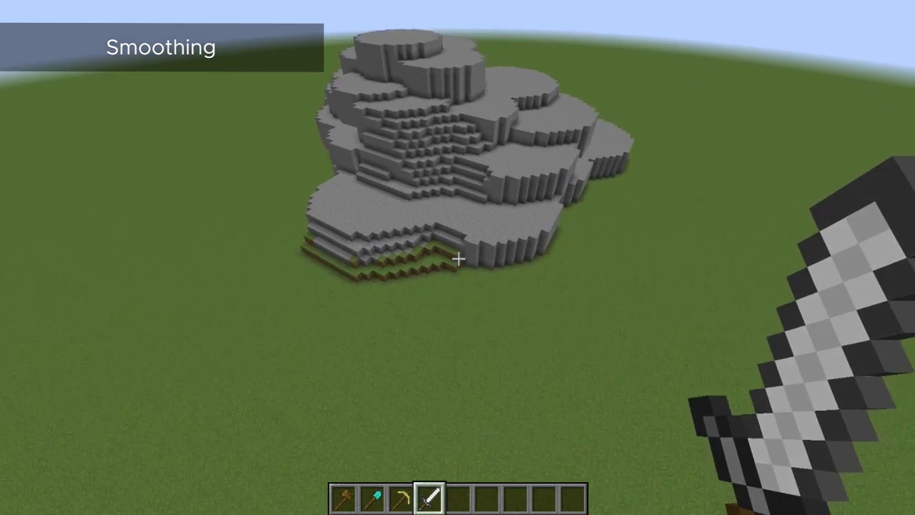
right_click(458, 258)
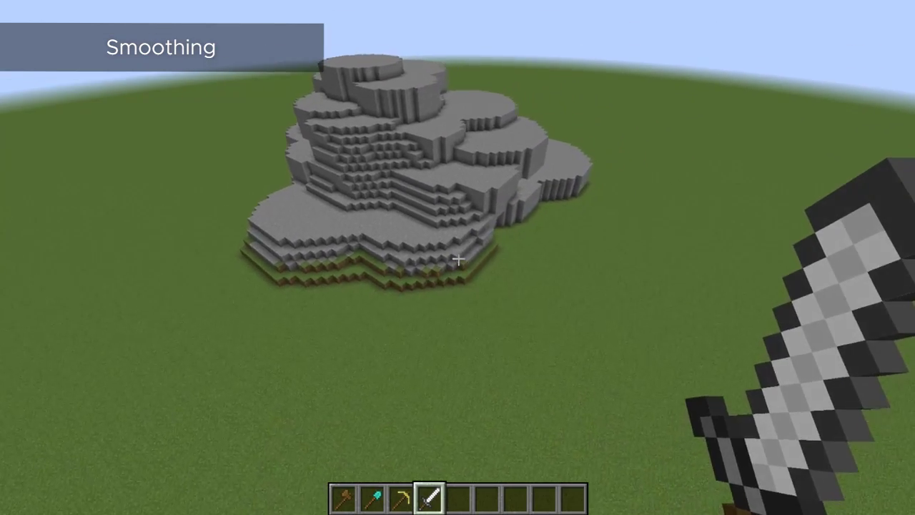
right_click(458, 258)
right_click(459, 258)
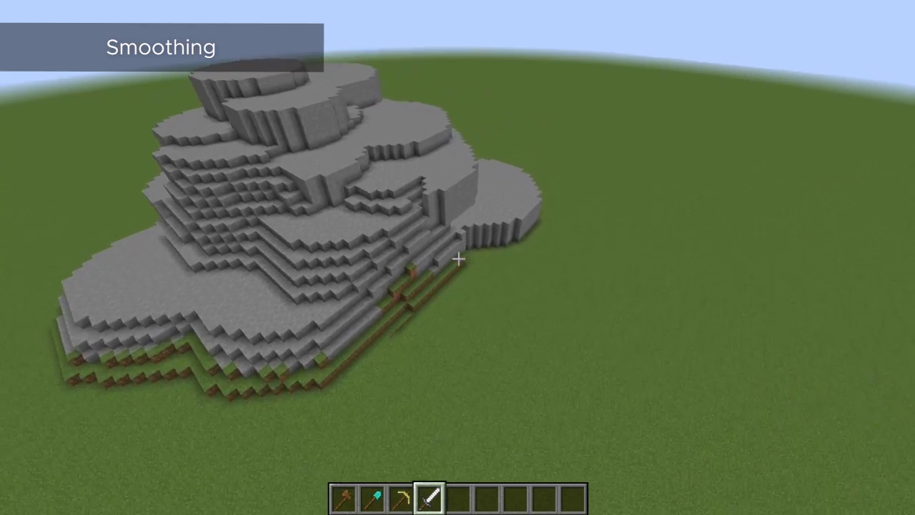
right_click(458, 258)
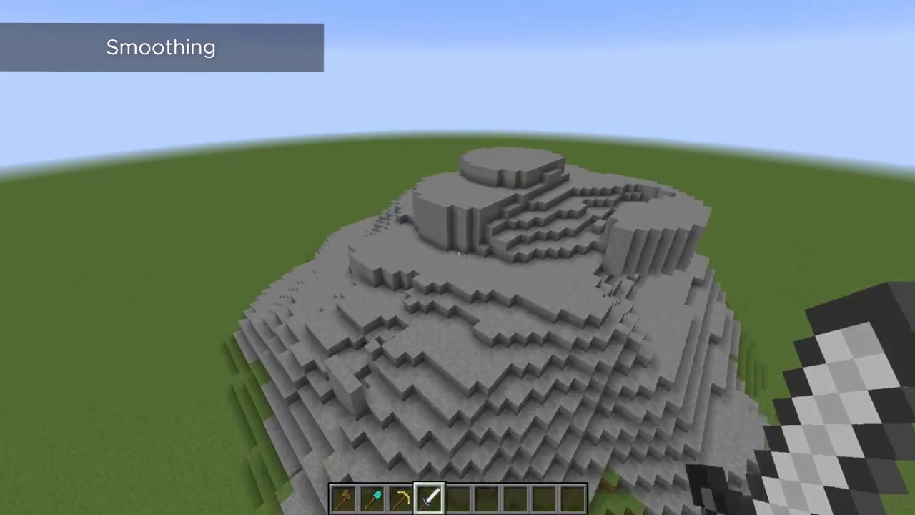
right_click(459, 258)
right_click(458, 258)
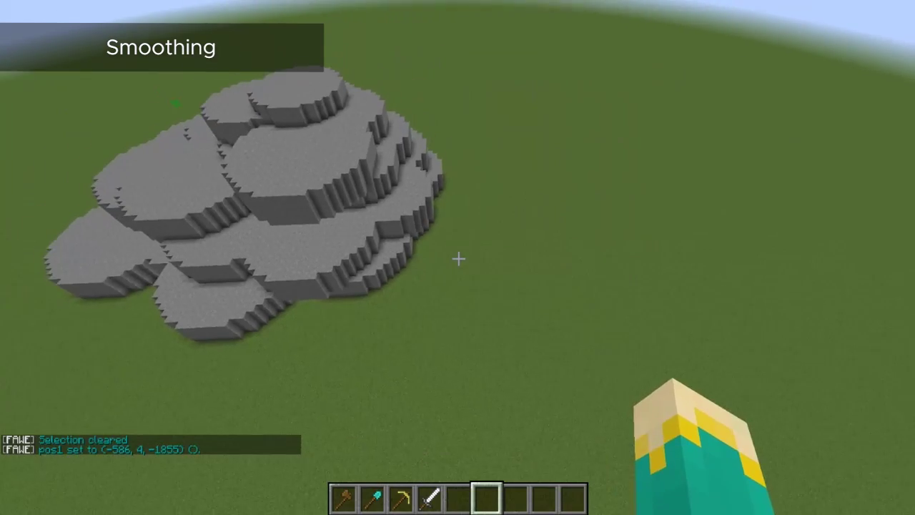
Step: Finish the region selection around the unsmoothed hill and run //smooth on the whole selection
key(slash)
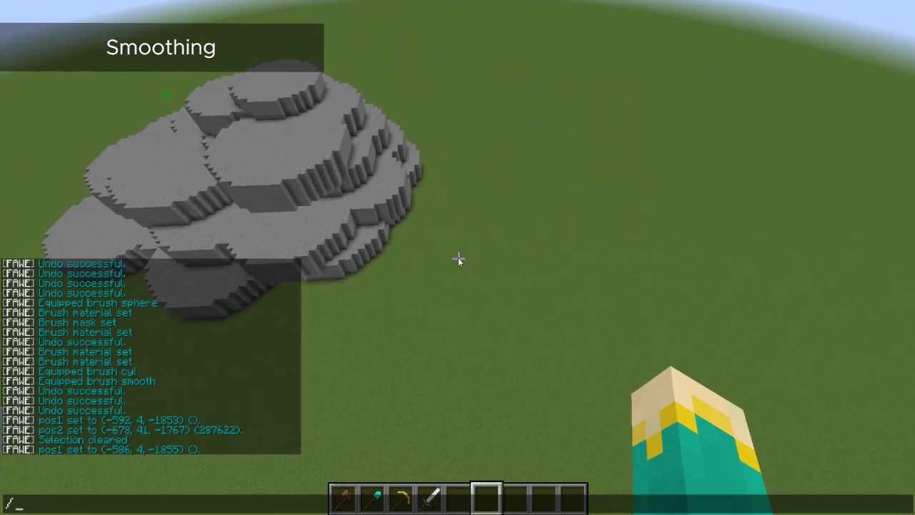
key(Escape)
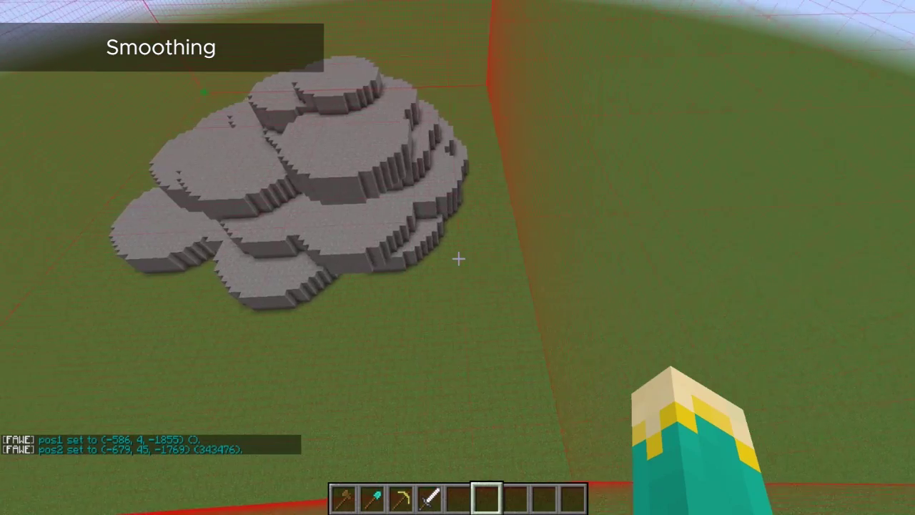
key(slash)
text(/s)
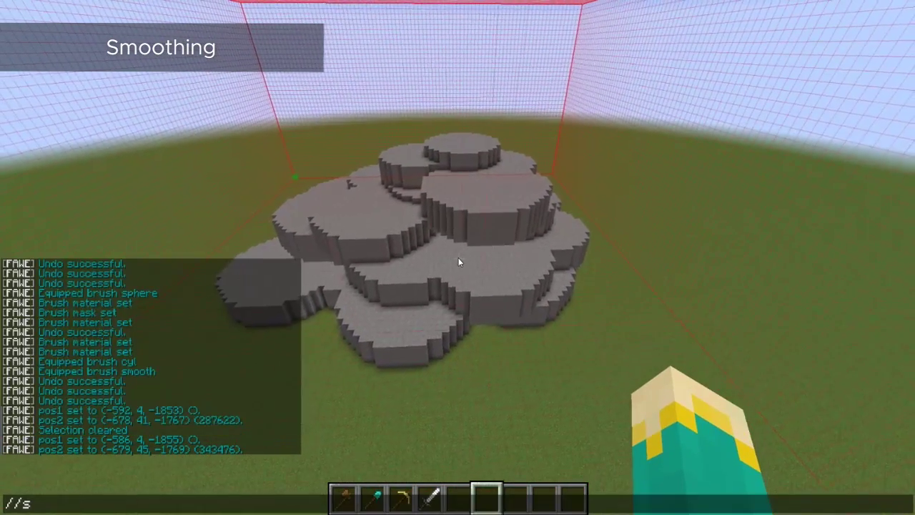
text(mooth)
key(Return)
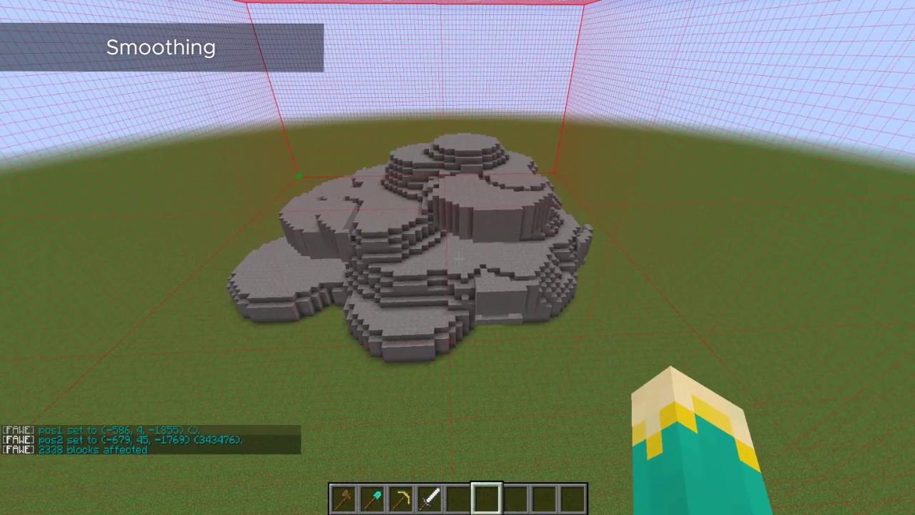
key(a)
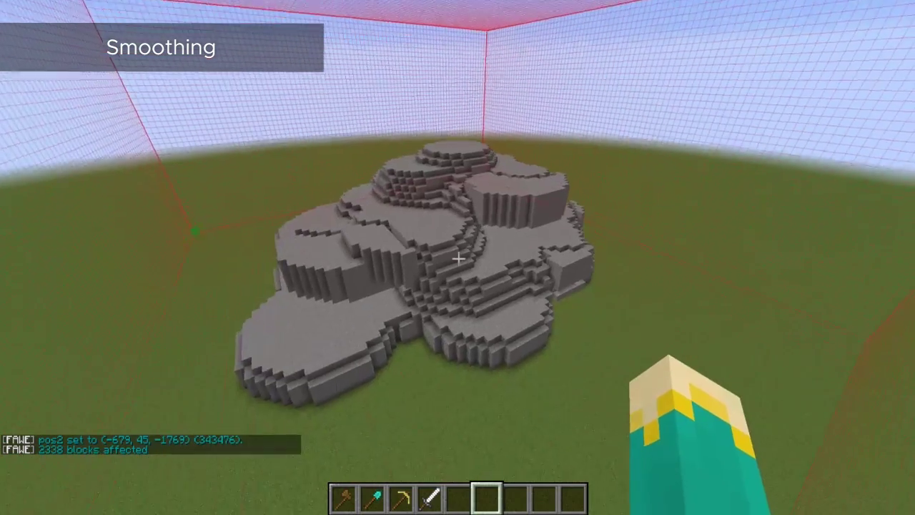
Step: Run //smooth on the selected hill two more times
key(w)
key(d)
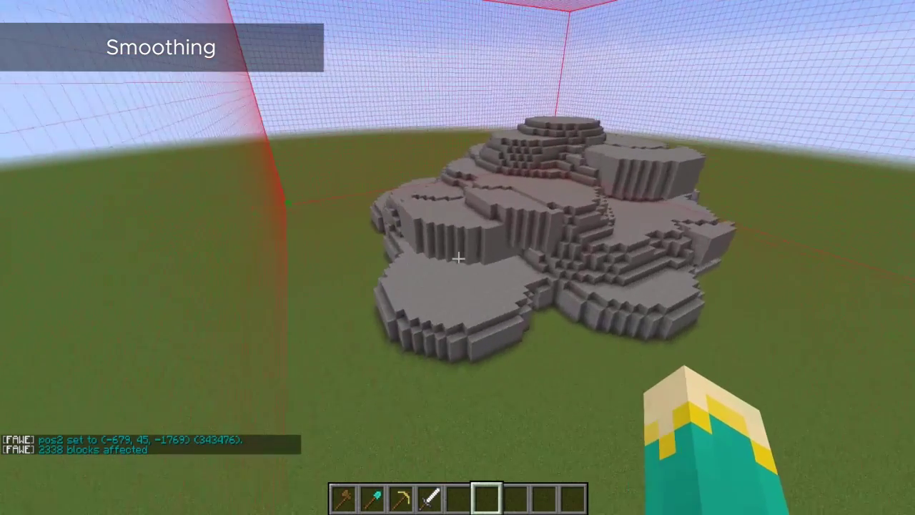
text(t//smooth)
key(Return)
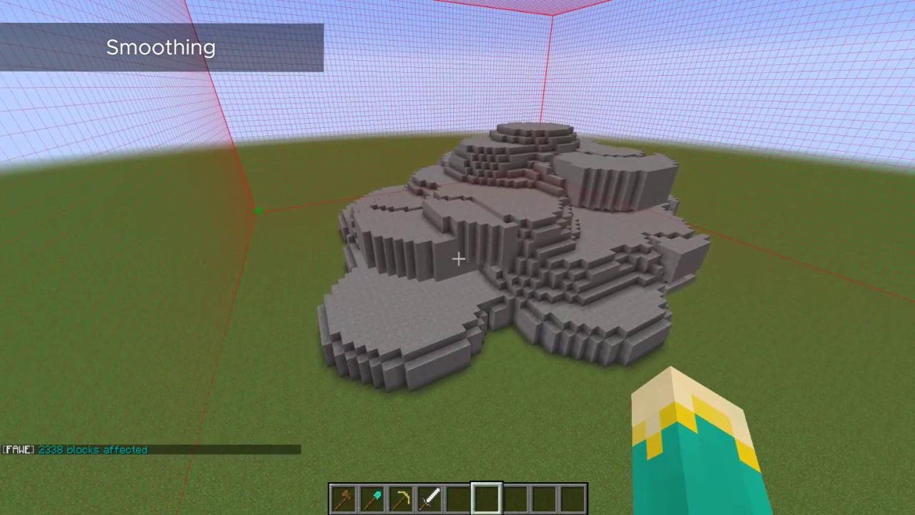
key(slash)
key(Up)
key(Return)
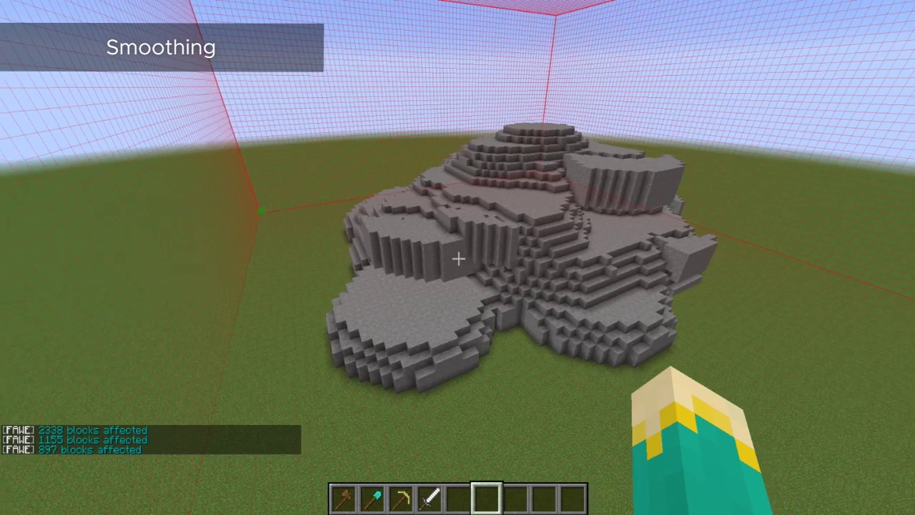
Step: Blend the hill's lower edges and remaining rough slopes into the ground with the smooth brush
key(a)
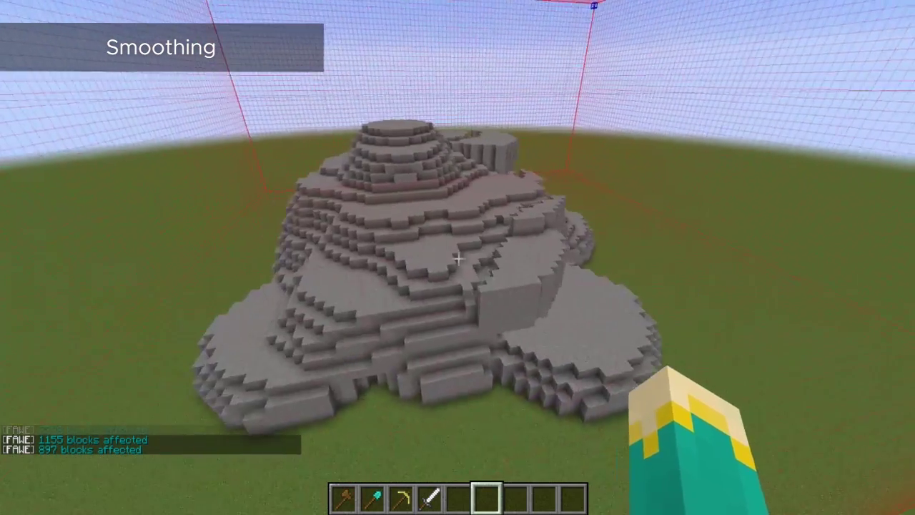
key(4)
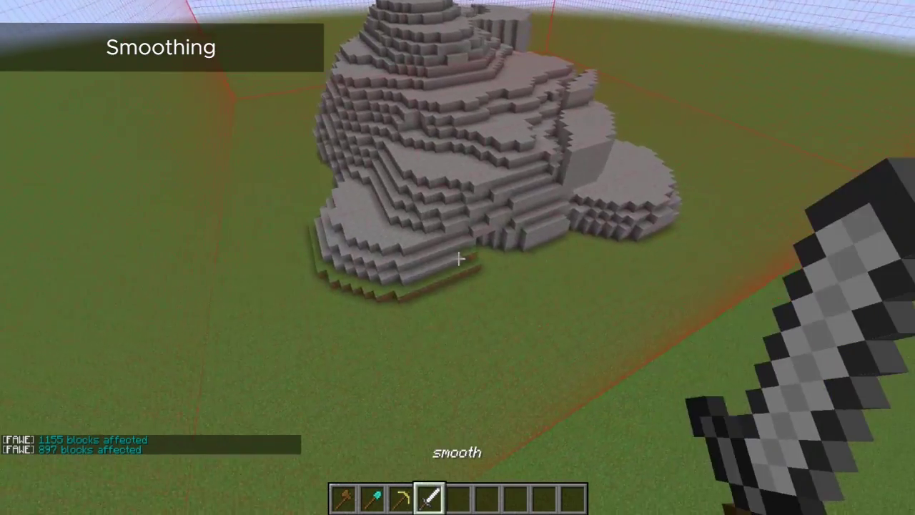
key(d)
key(w)
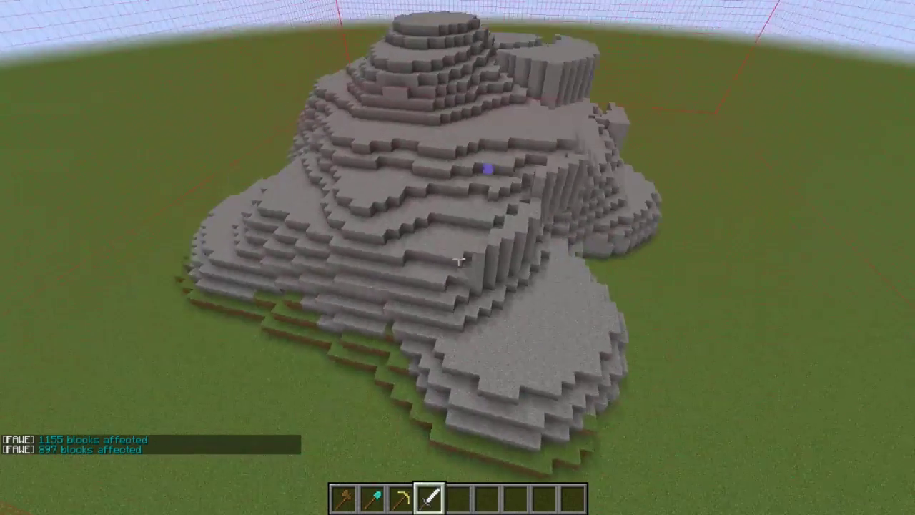
Step: Equip the shovel with a sphere brush of material 0 and size 4, and set its mask to 1
key(2)
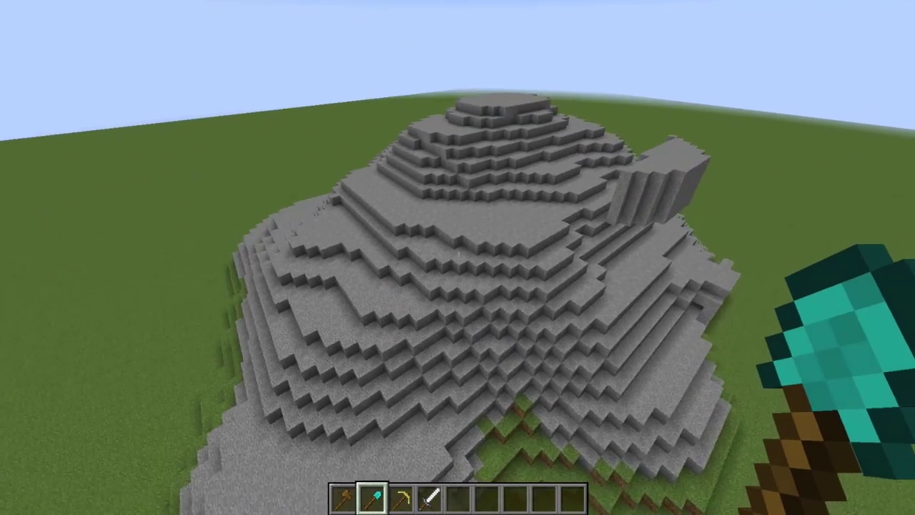
key(s)
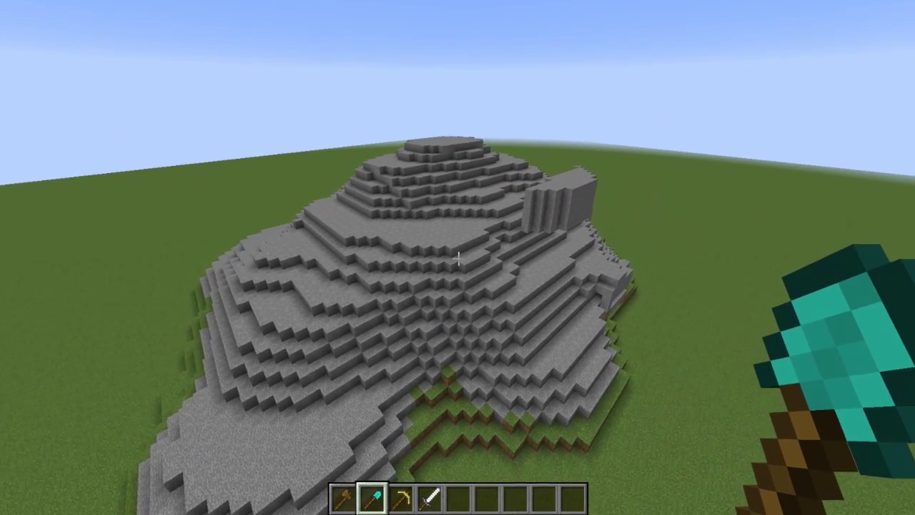
right_click(458, 258)
text(/br sphere 0 4)
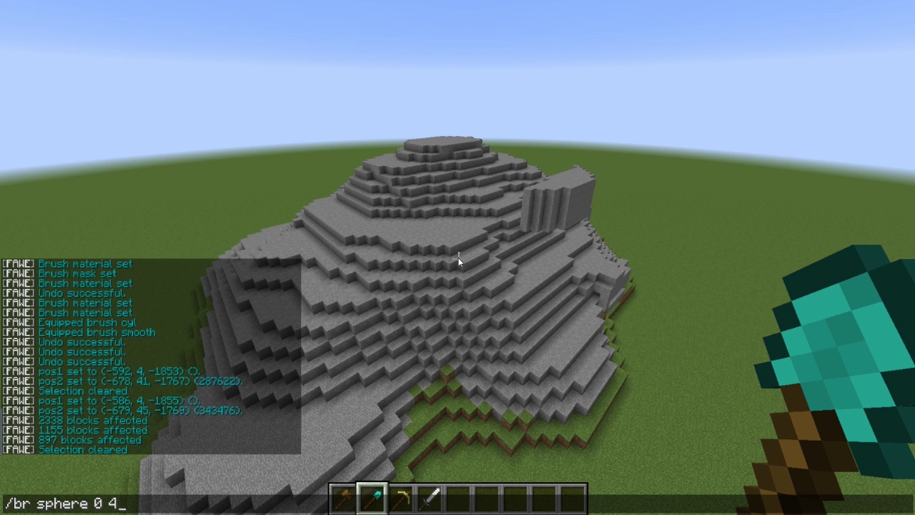
key(Return)
key(slash)
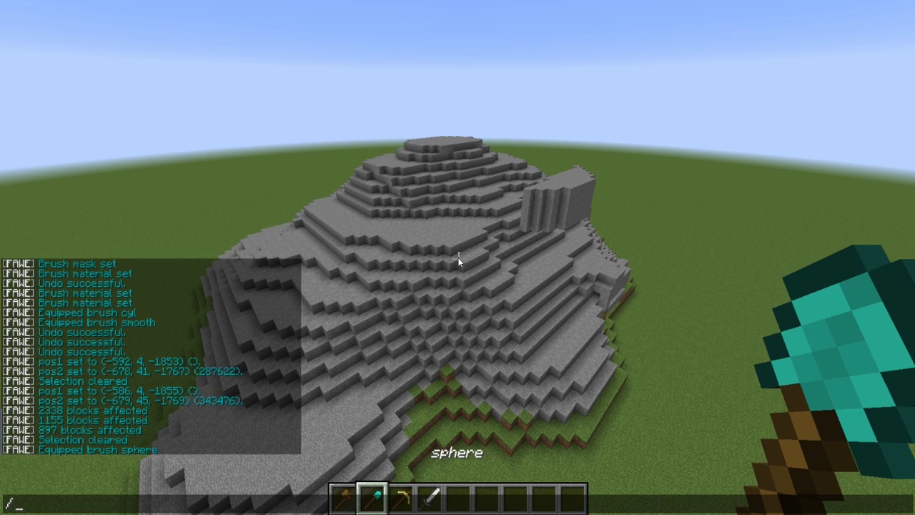
text(mask 1)
key(Return)
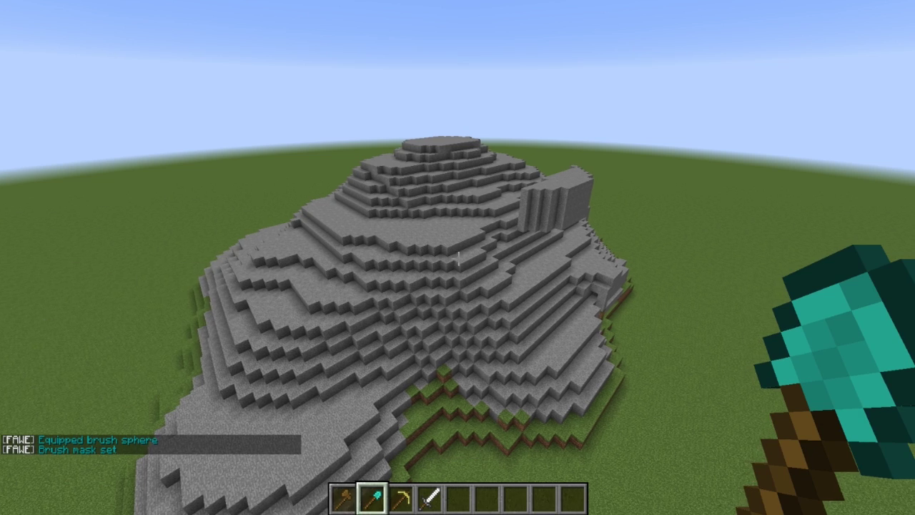
Step: Carve a string of hollows into the hill's summit and slopes with the masked sphere brush
key(w)
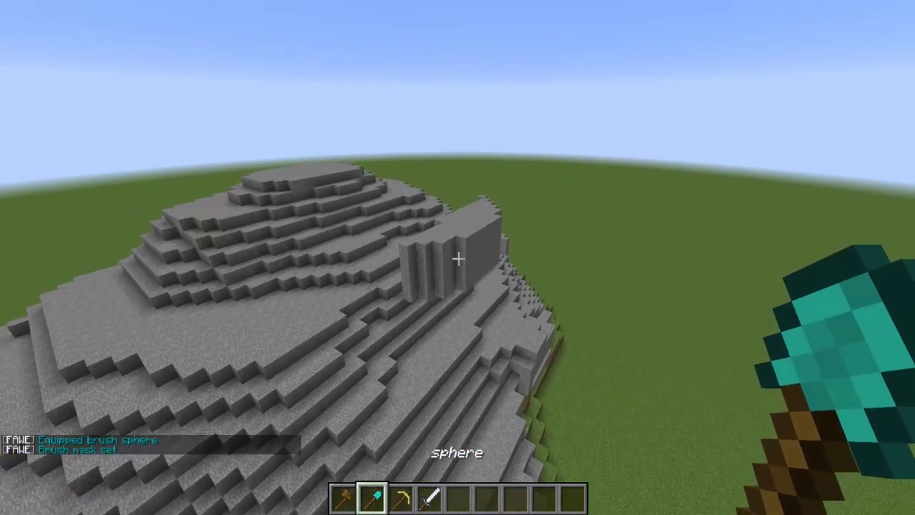
right_click(458, 259)
right_click(459, 258)
right_click(458, 259)
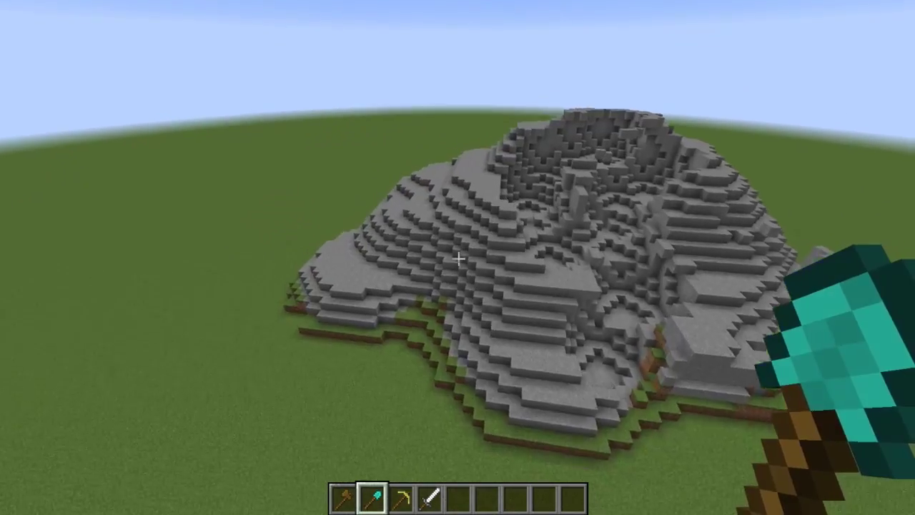
key(w)
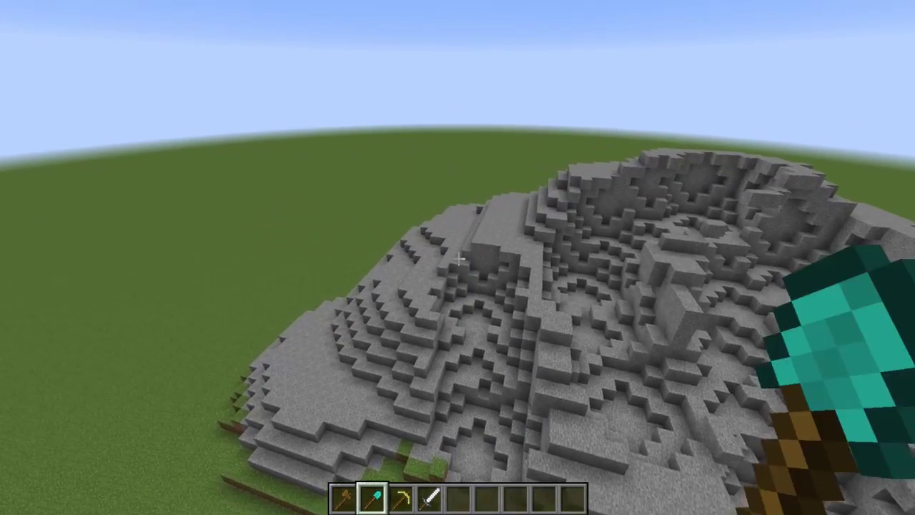
Step: Smooth the carved hollows on the summit and slopes with the smooth brush
key(4)
key(s)
right_click(458, 259)
right_click(458, 259)
key(w)
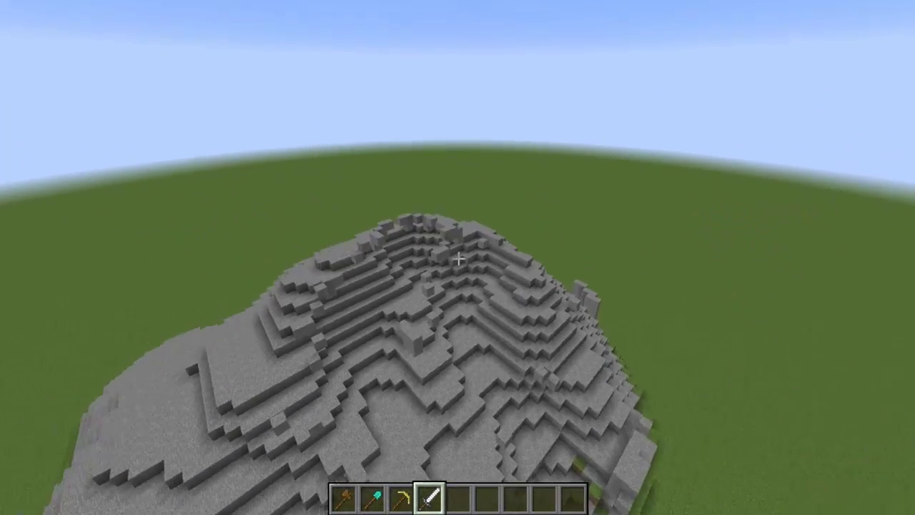
Step: Set the cylinder brush's material to stone and raise a cluster of tall cylinders across the hill's upper slope
key(w)
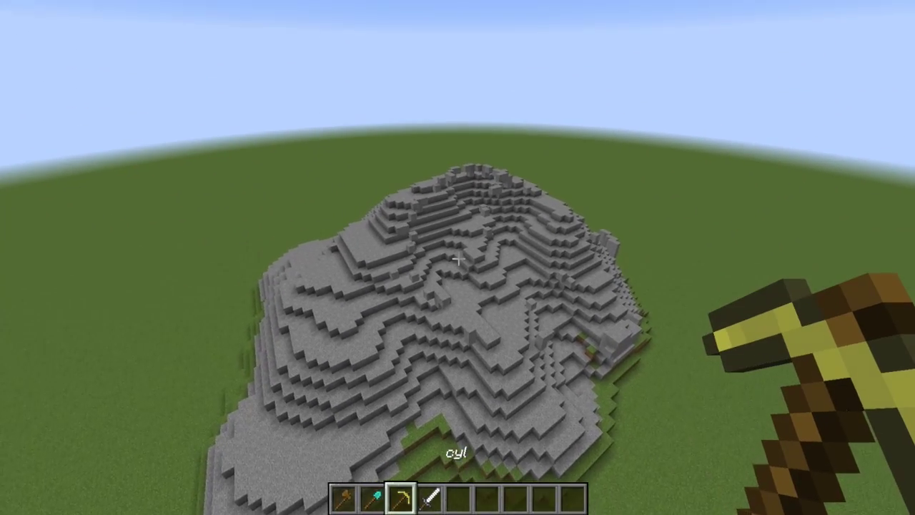
key(slash)
text(mat 2)
key(Return)
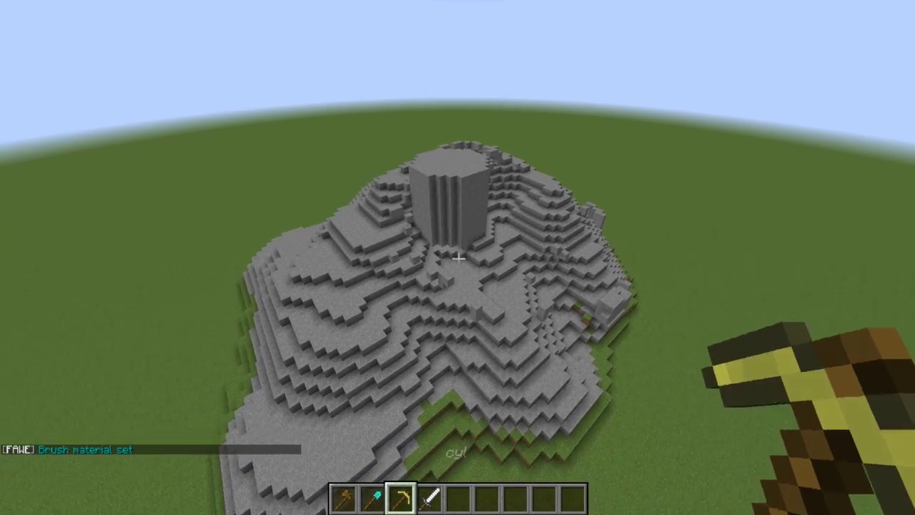
right_click(459, 258)
right_click(458, 258)
right_click(458, 258)
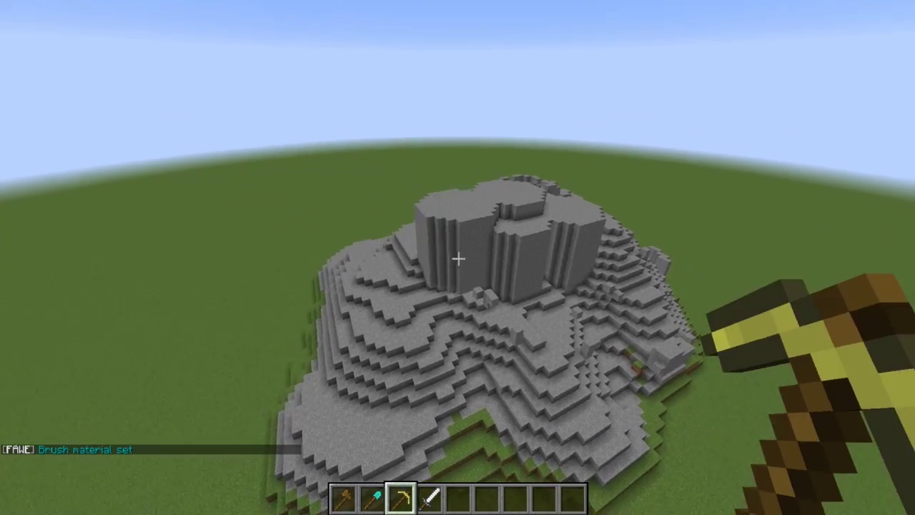
key(s)
right_click(459, 258)
right_click(458, 258)
Step: Carve hollows into the tall stone cylinders on the hill's upper slope with the masked sphere brush
key(2)
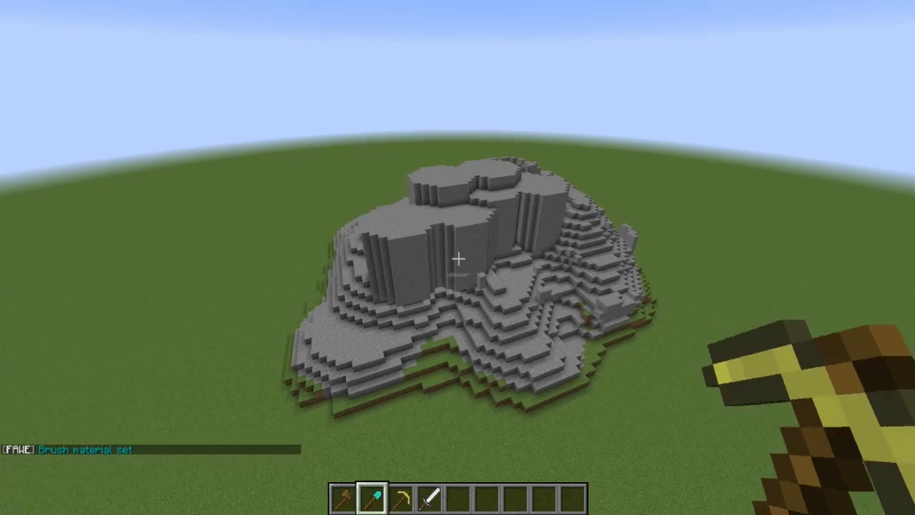
right_click(458, 258)
right_click(459, 258)
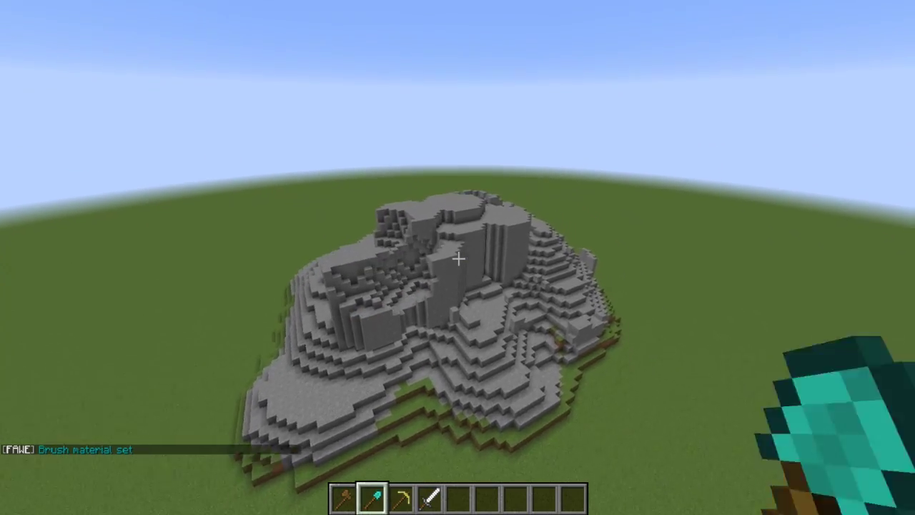
Step: Smooth the carved cylinder remains and the surrounding slope with the smooth brush until they blend into the hill
scroll(458, 259, down, 2)
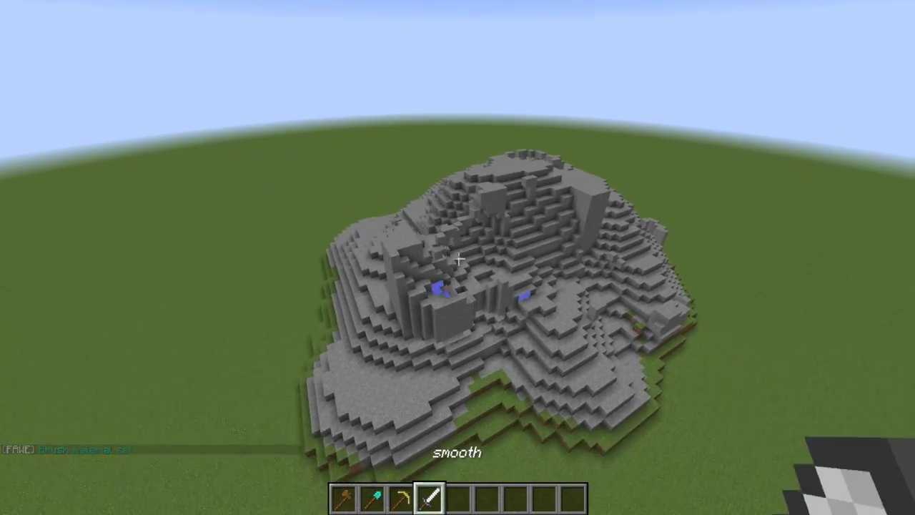
key(s)
right_click(457, 259)
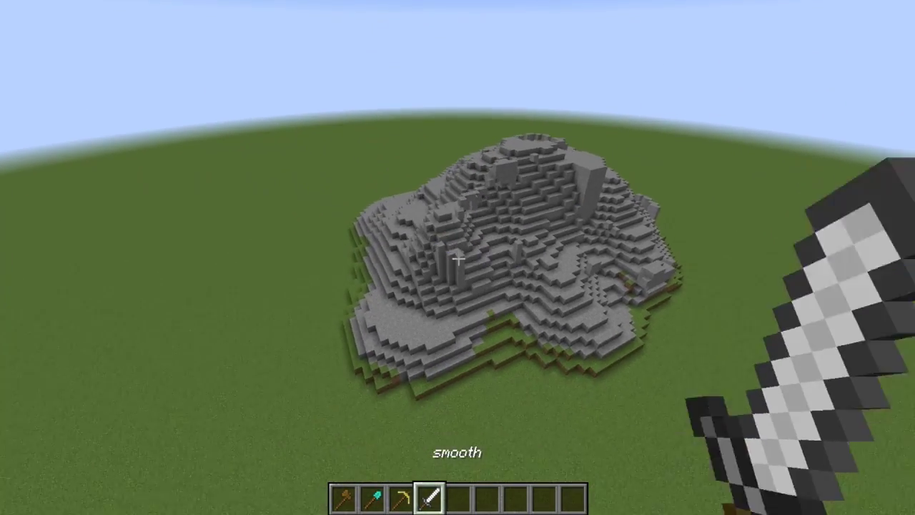
key(w)
right_click(459, 258)
right_click(458, 258)
key(s)
right_click(458, 258)
key(s)
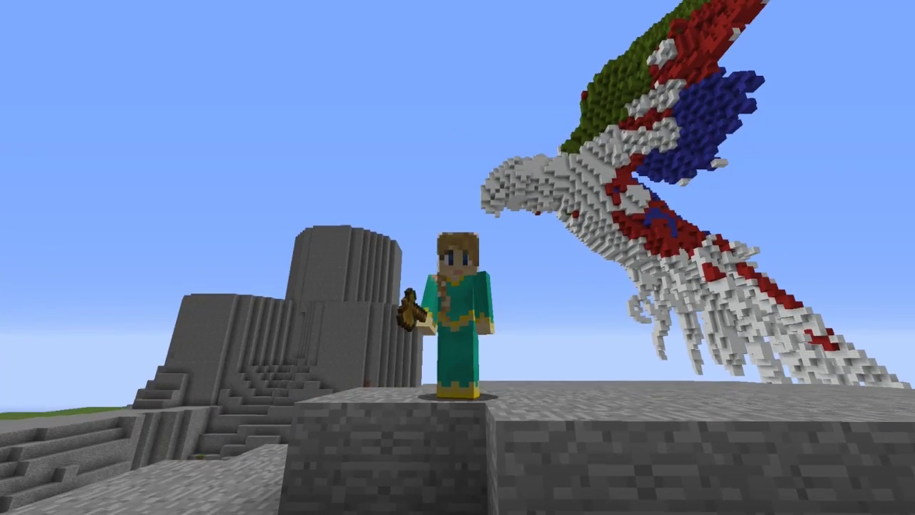
scroll(458, 257, down, 2)
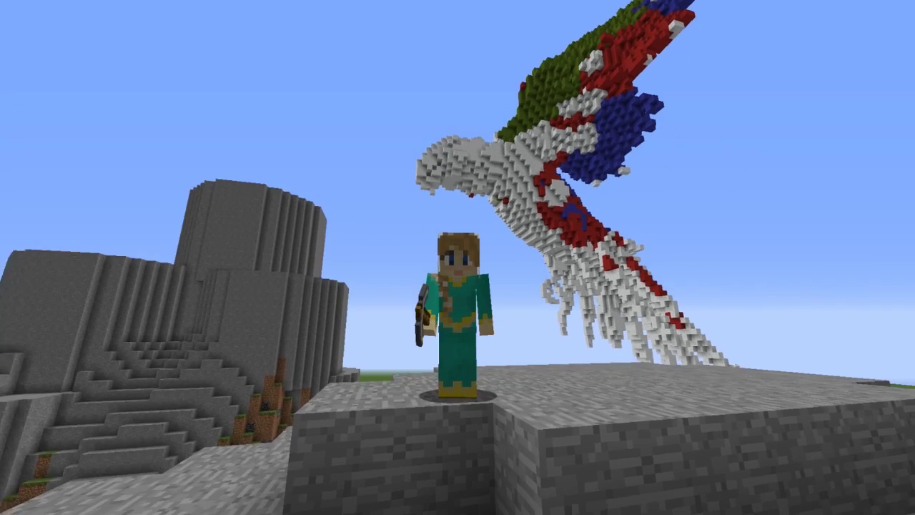
click(458, 257)
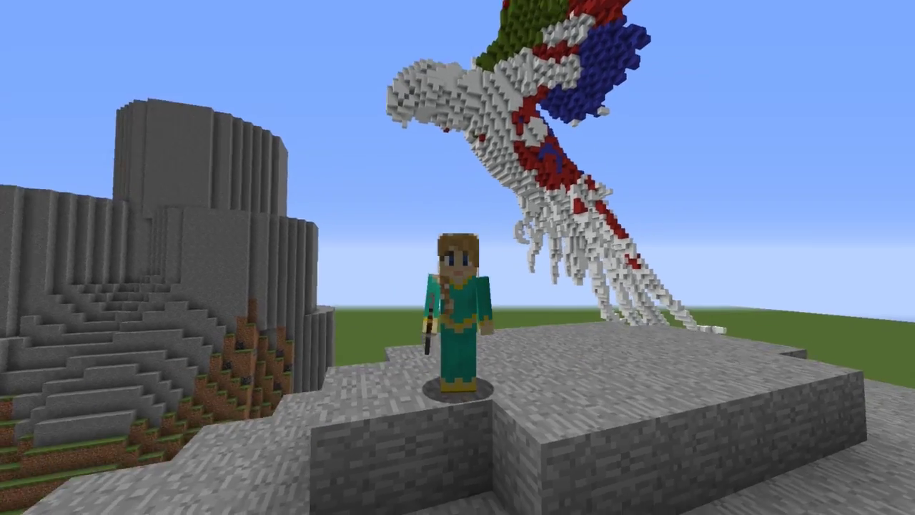
scroll(457, 257, down, 1)
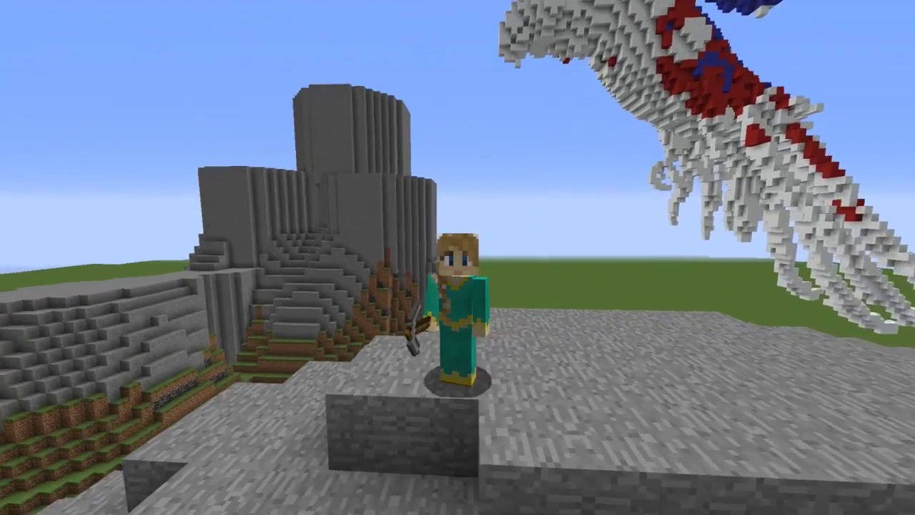
scroll(457, 257, down, 1)
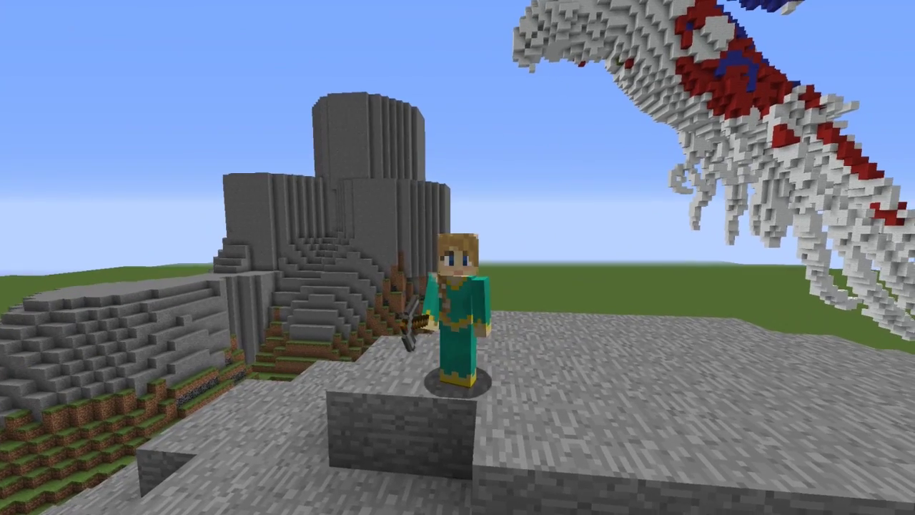
scroll(457, 258, down, 1)
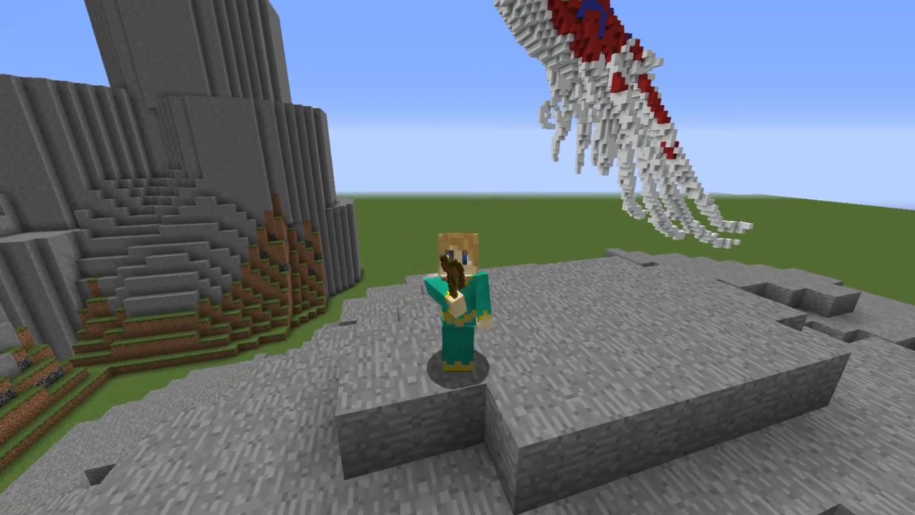